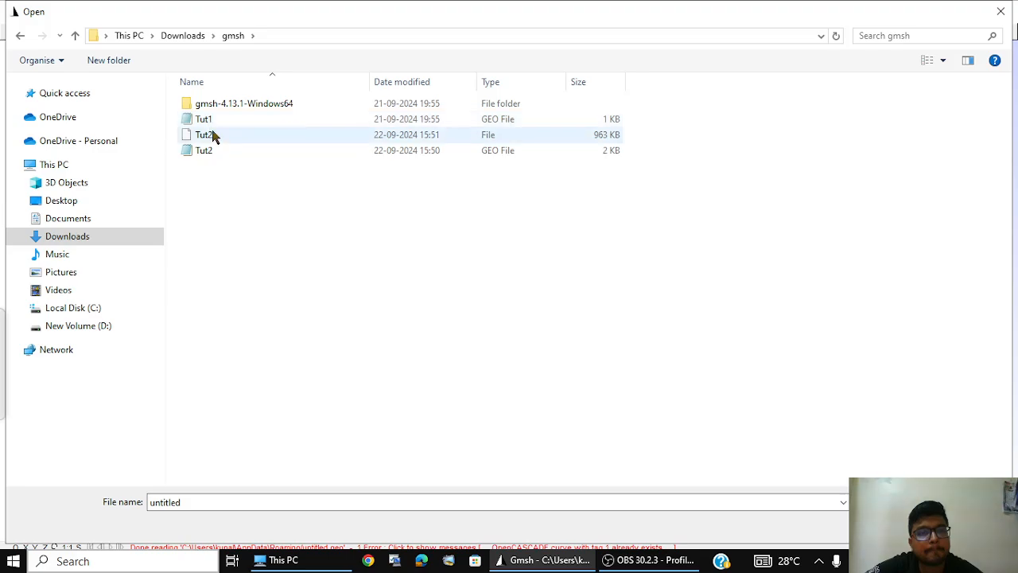
# Step: Open the Tut2 GEO file from the gmsh folder and turn on the axes display
pyautogui.doubleClick(215, 155)
pyautogui.moveTo(423, 189); pyautogui.dragTo(610, 236)
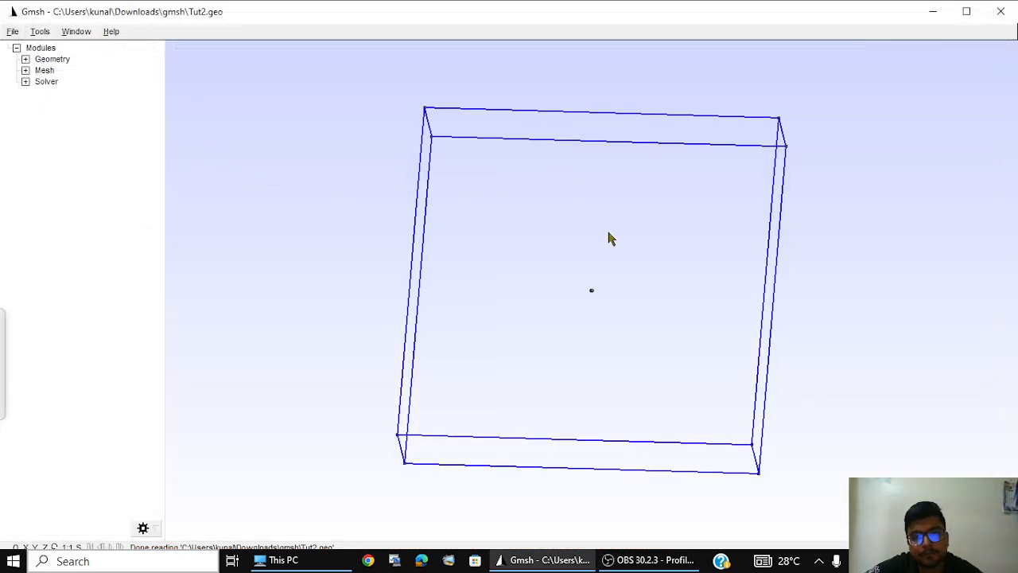
pyautogui.rightClick(272, 95)
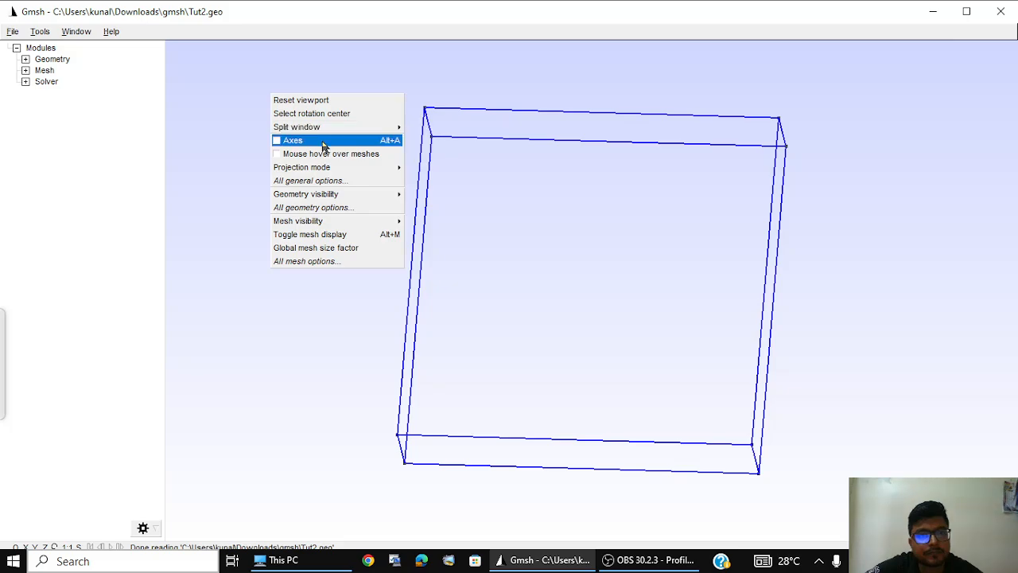
pyautogui.click(323, 143)
pyautogui.rightClick(318, 148)
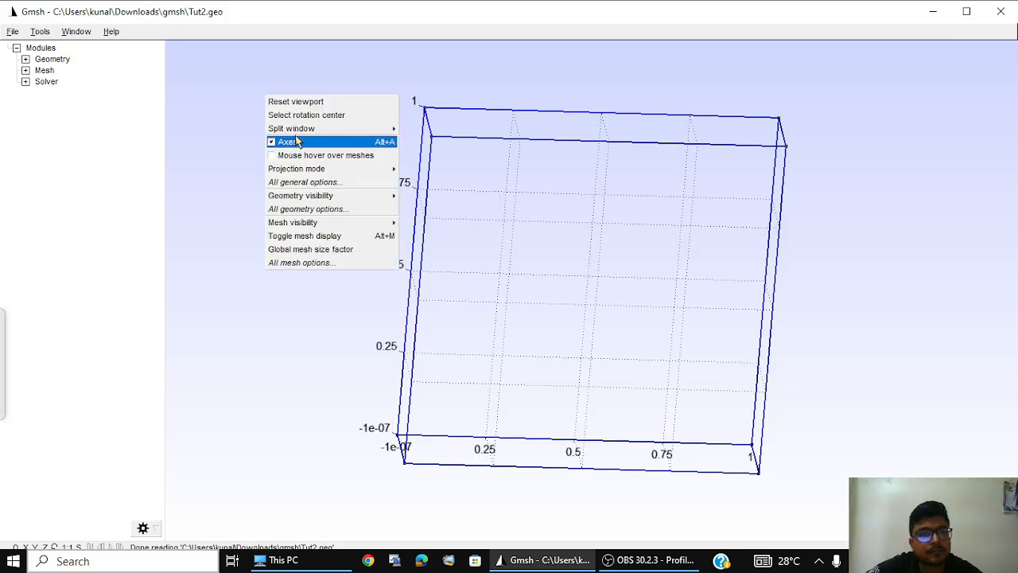
pyautogui.click(213, 84)
# Step: Generate the 2D and 3D meshes for the box geometry
pyautogui.click(25, 59)
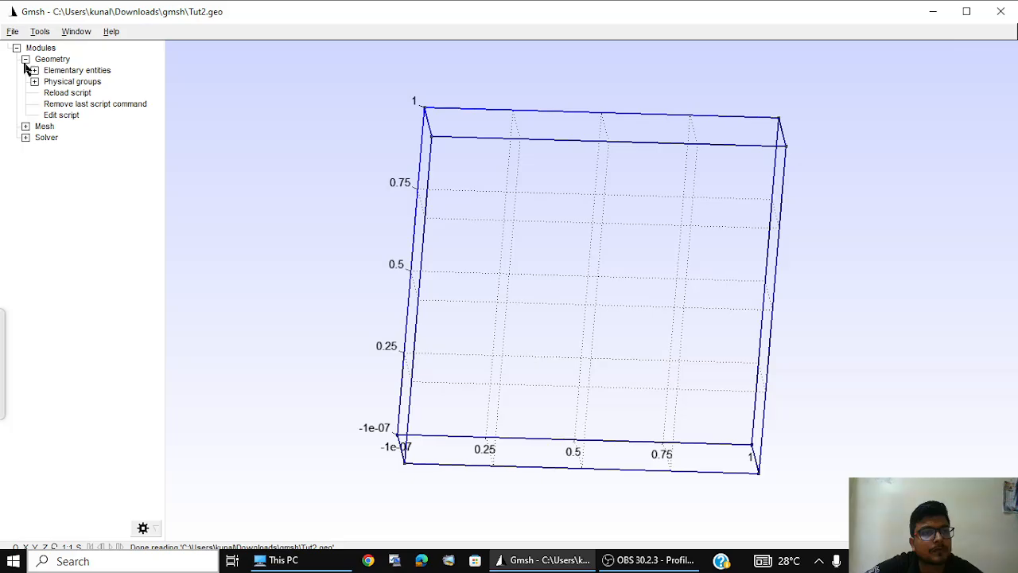
pyautogui.click(25, 125)
pyautogui.click(48, 170)
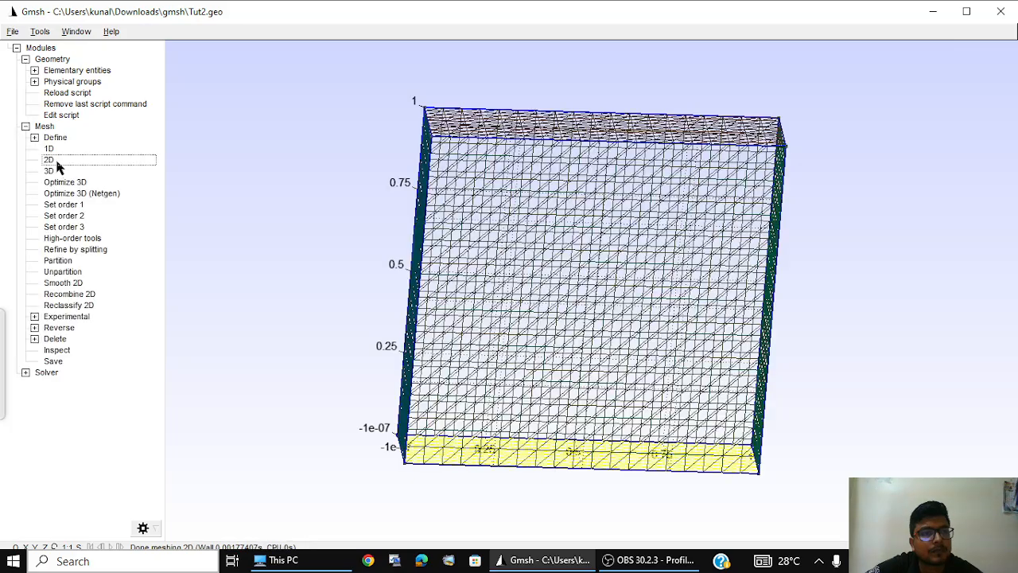
# Step: Examine the 3D mesh of the box from several angles and in the reset front view
pyautogui.moveTo(402, 185); pyautogui.dragTo(455, 84)
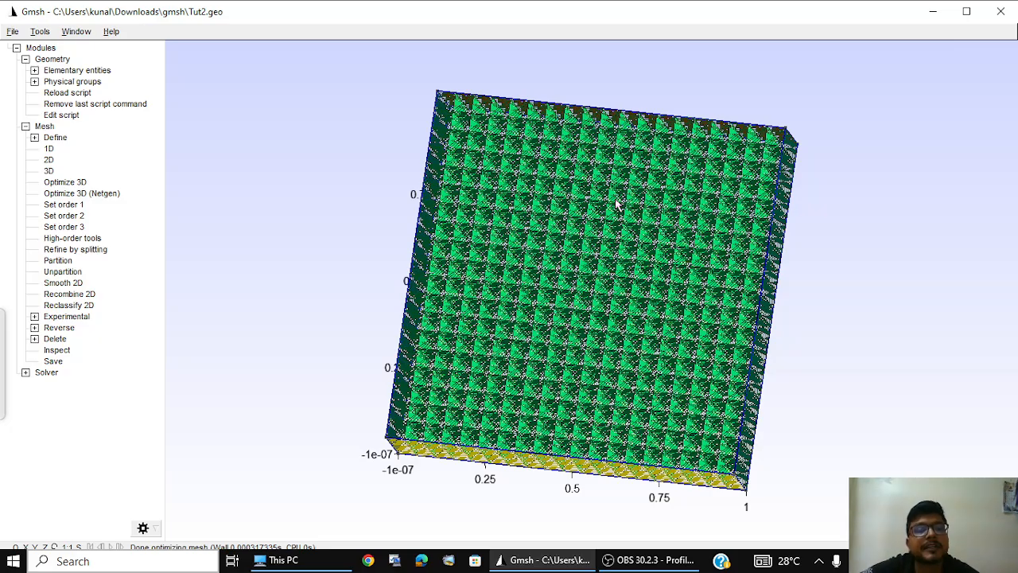
pyautogui.moveTo(481, 205); pyautogui.dragTo(517, 249)
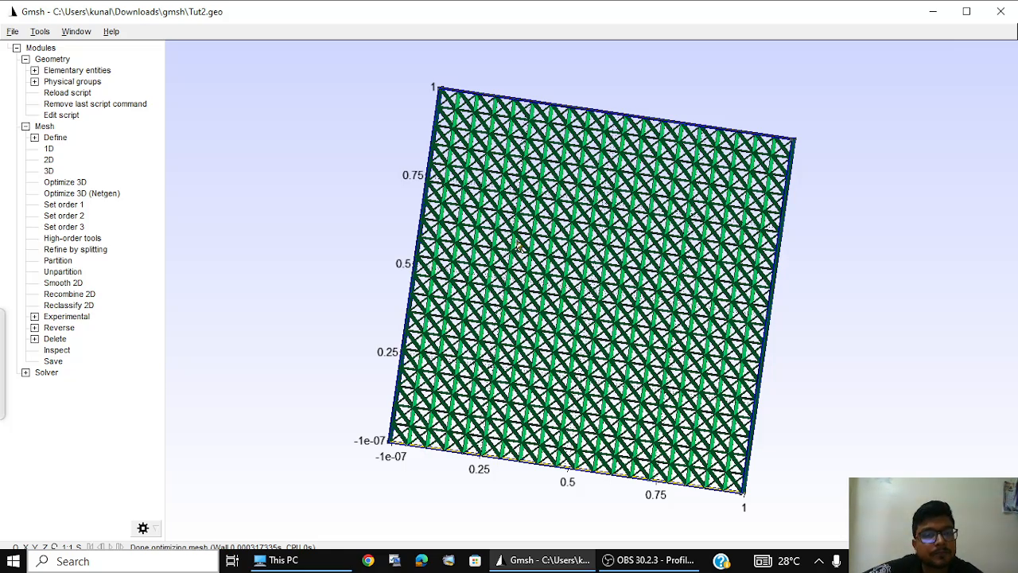
pyautogui.moveTo(564, 252); pyautogui.dragTo(566, 251)
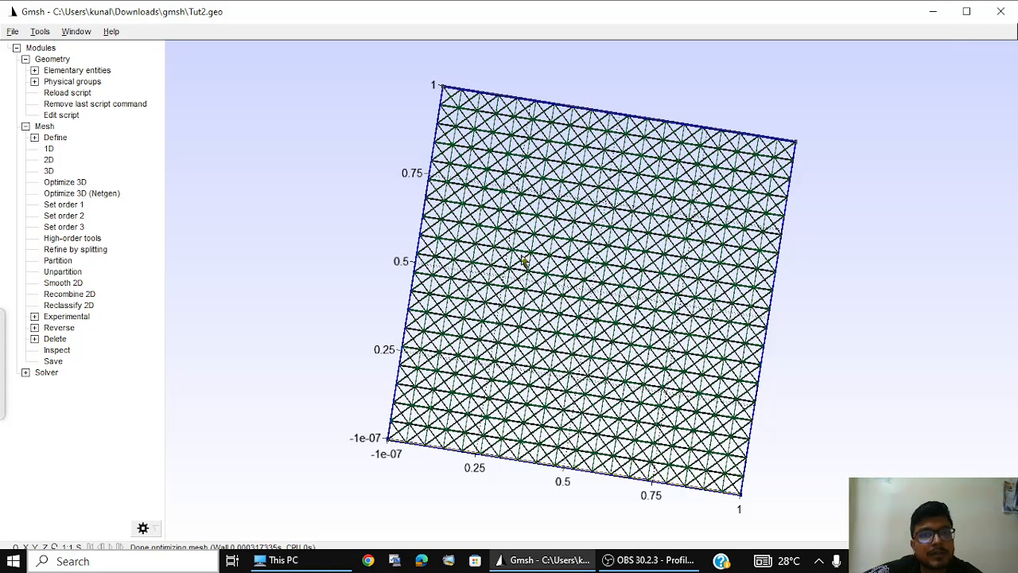
pyautogui.press('3')
pyautogui.moveTo(524, 175); pyautogui.dragTo(440, 166)
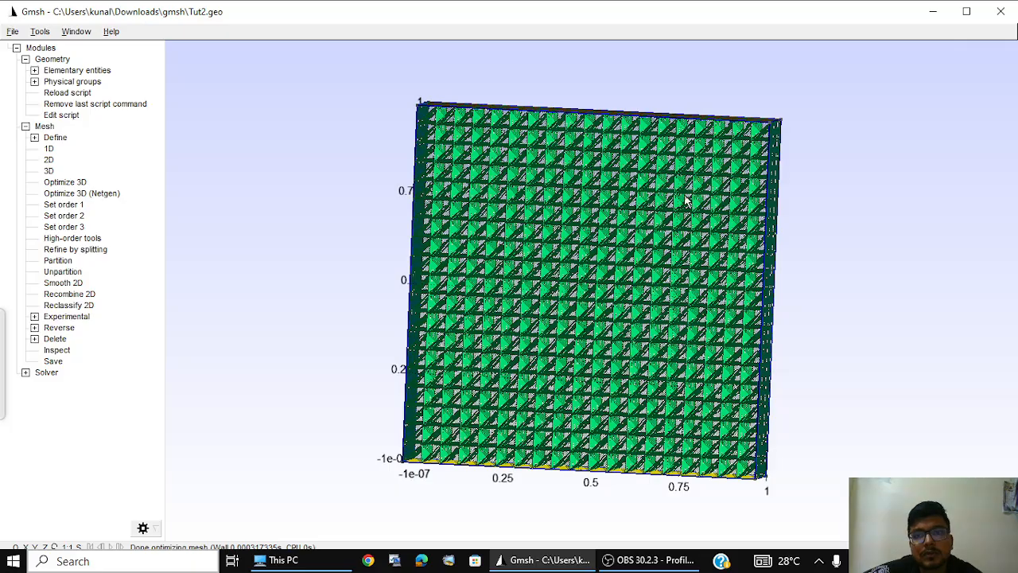
pyautogui.moveTo(685, 198); pyautogui.dragTo(740, 192)
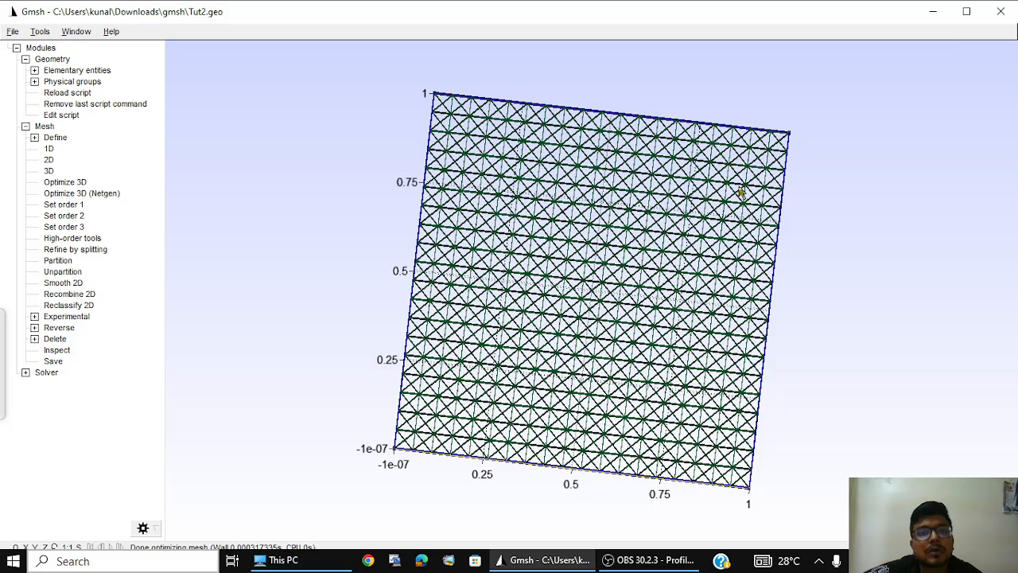
pyautogui.rightClick(260, 200)
pyautogui.click(257, 56)
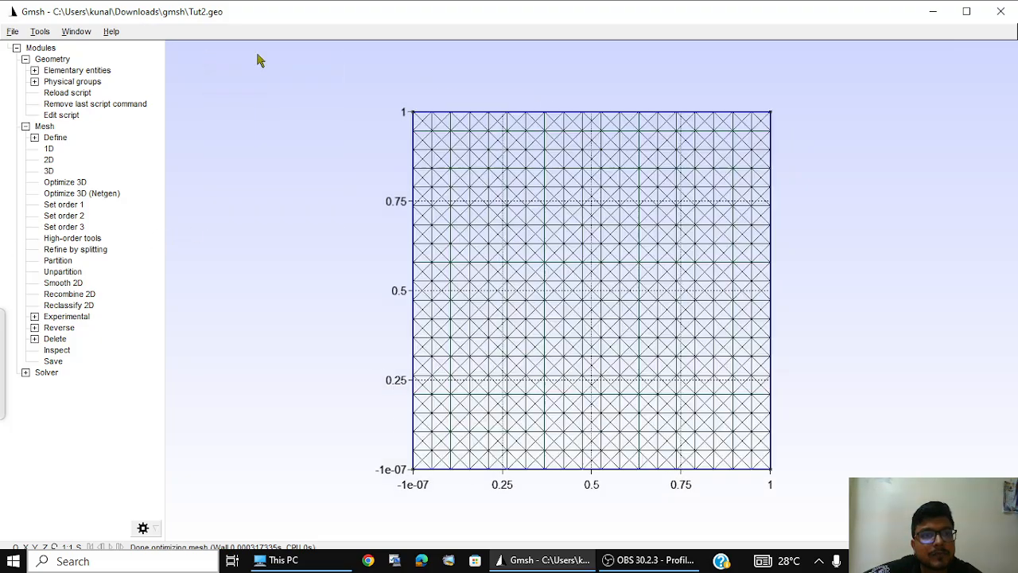
pyautogui.scroll(3, 509, 294)
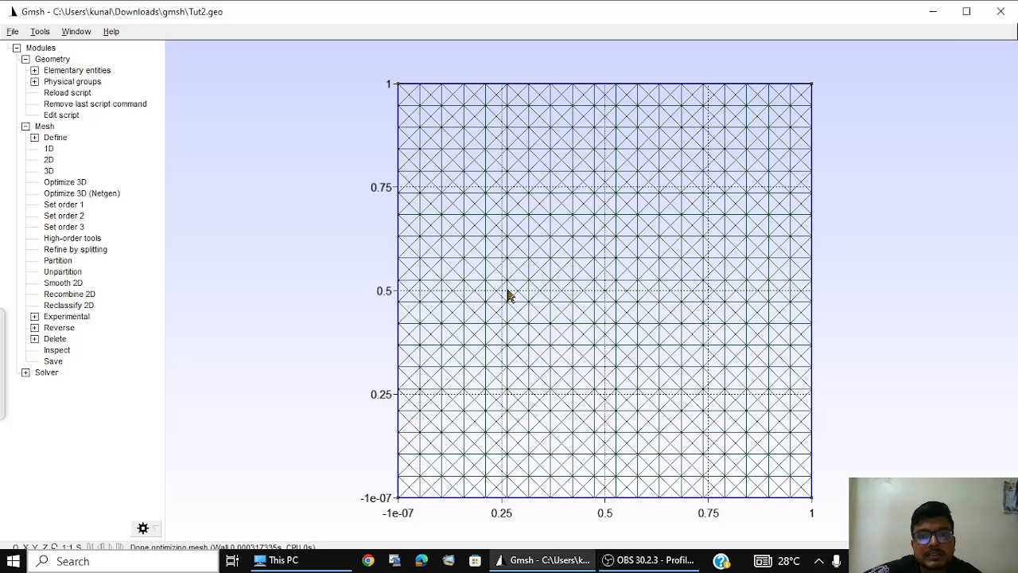
# Step: Regenerate the box's mesh in 1D only
pyautogui.click(34, 137)
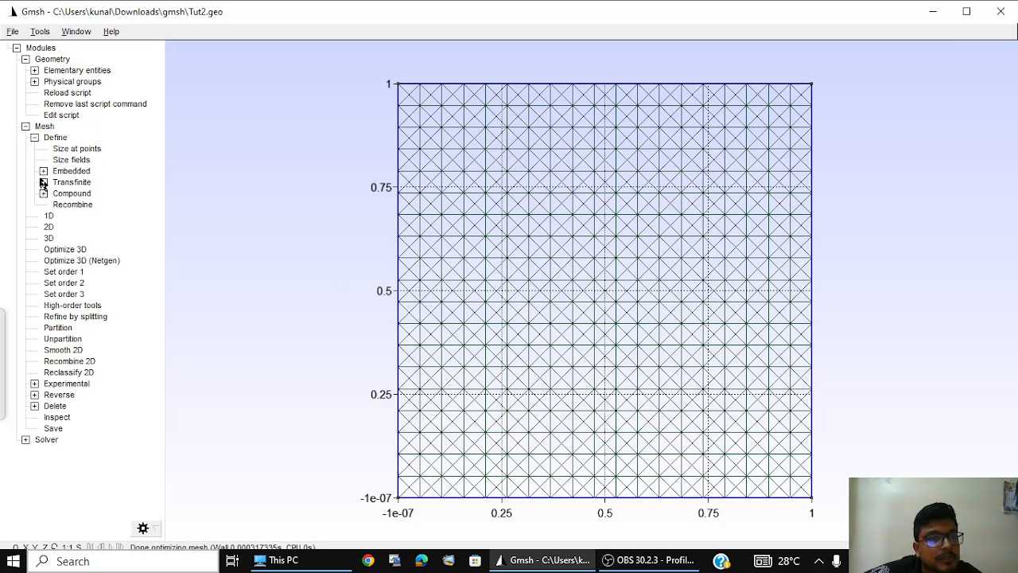
pyautogui.rightClick(283, 202)
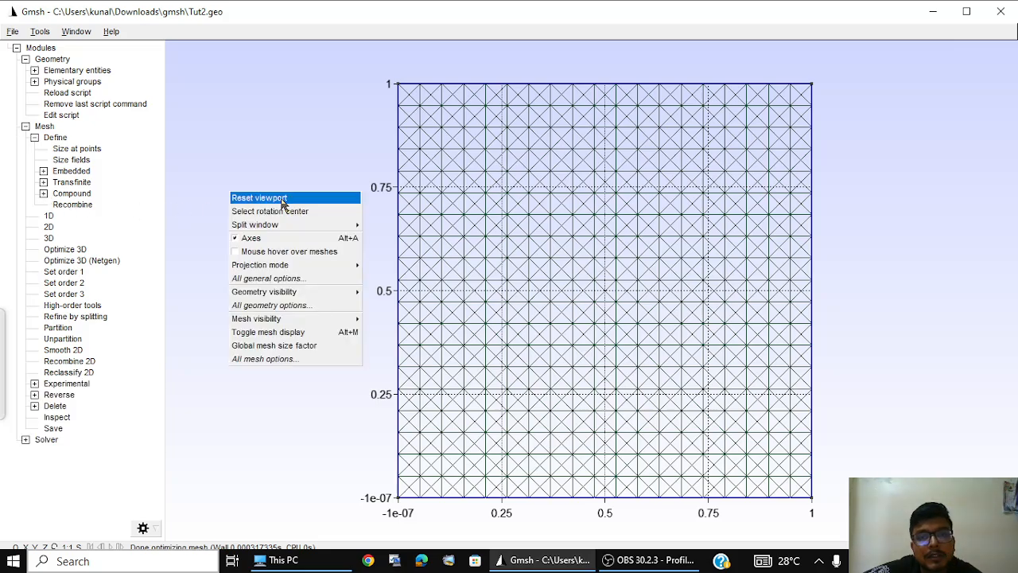
pyautogui.click(187, 163)
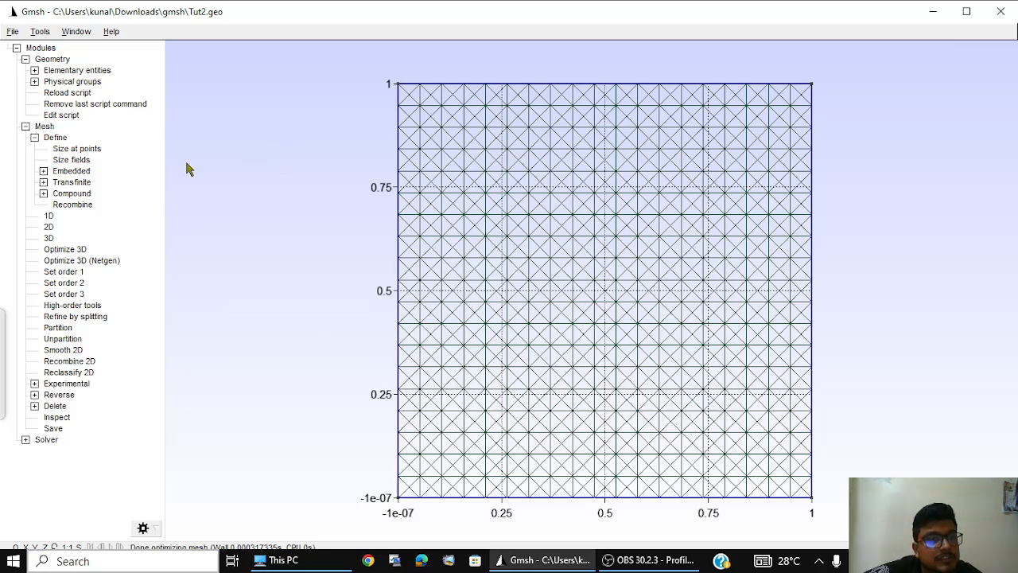
pyautogui.click(65, 216)
# Step: Enable the display of surfaces and volumes in the geometry visibility options
pyautogui.rightClick(345, 208)
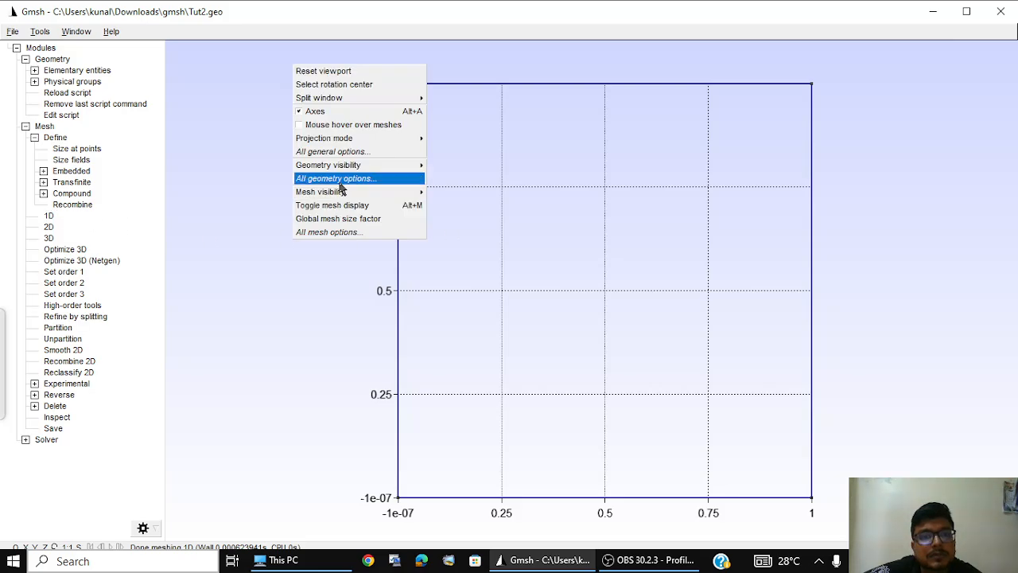
pyautogui.click(326, 152)
pyautogui.click(481, 110)
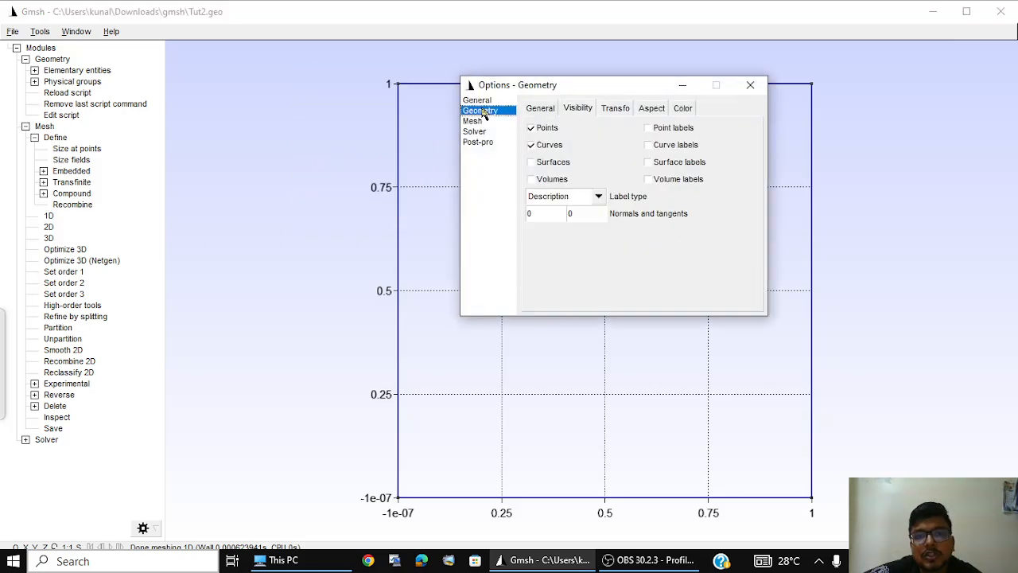
pyautogui.click(551, 162)
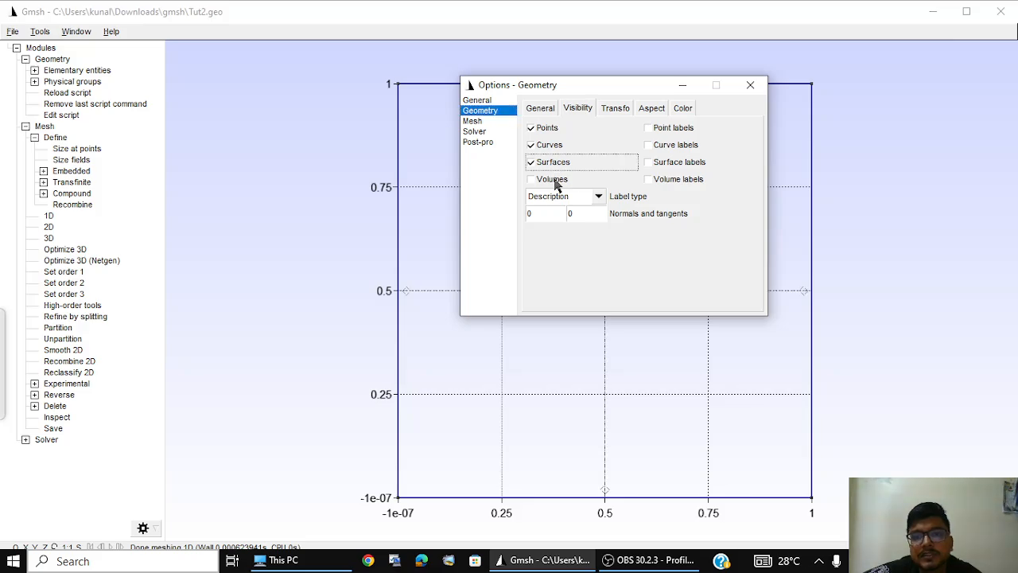
pyautogui.click(550, 179)
pyautogui.click(749, 87)
# Step: Define mesh recombination on all six surfaces of the box
pyautogui.moveTo(461, 266); pyautogui.dragTo(439, 245)
pyautogui.rightClick(232, 97)
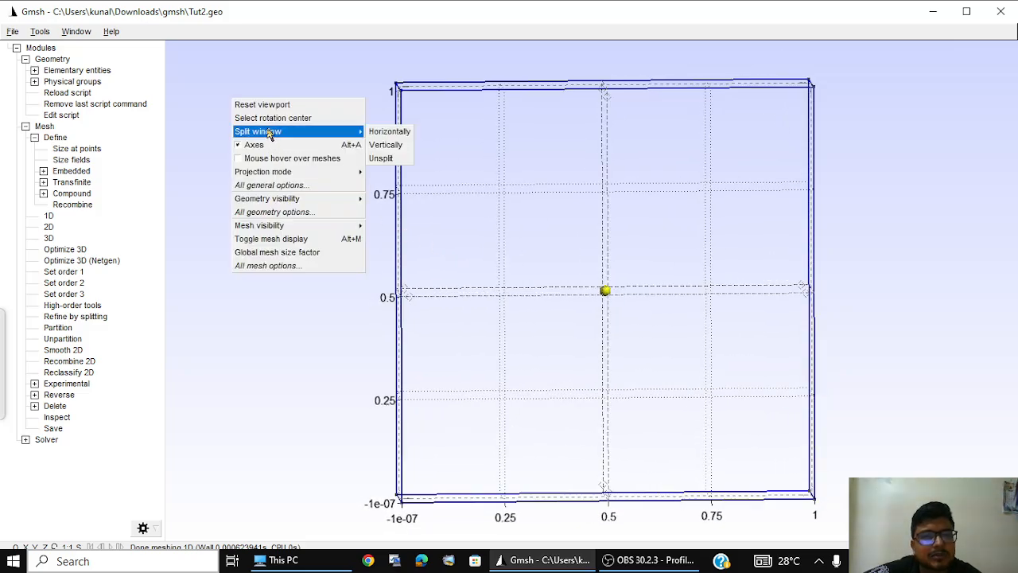
pyautogui.click(264, 103)
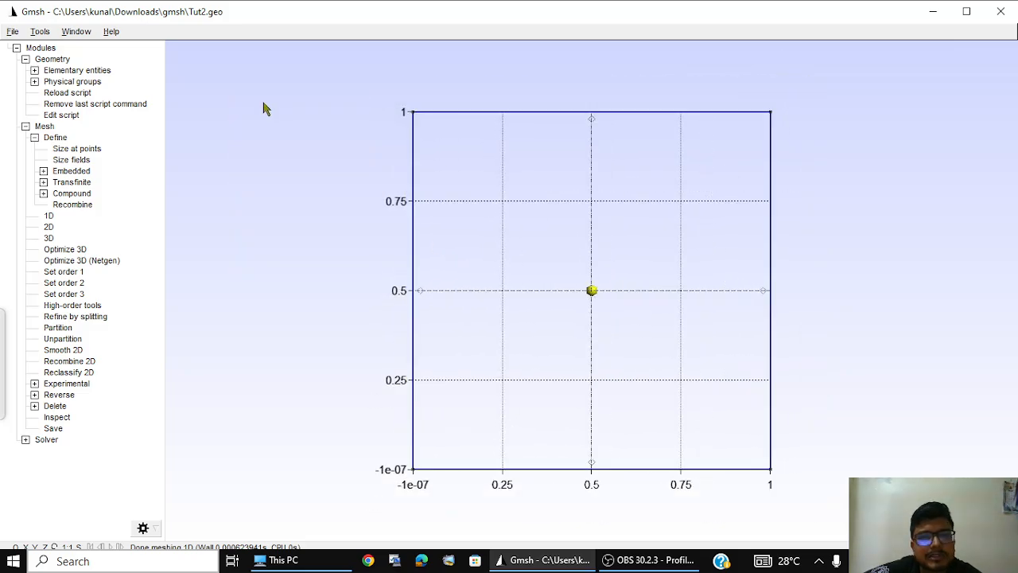
pyautogui.click(73, 204)
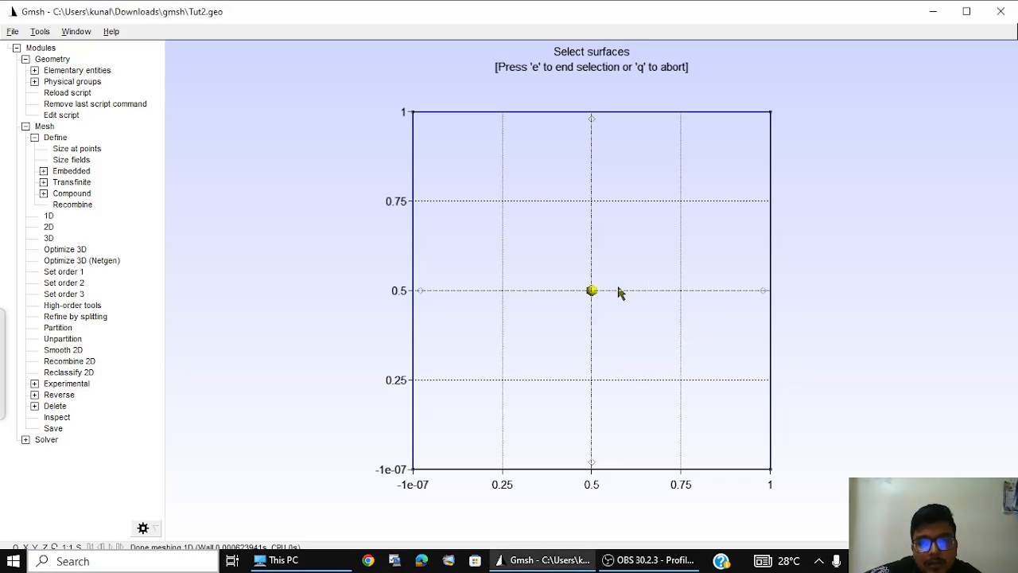
pyautogui.click(592, 289)
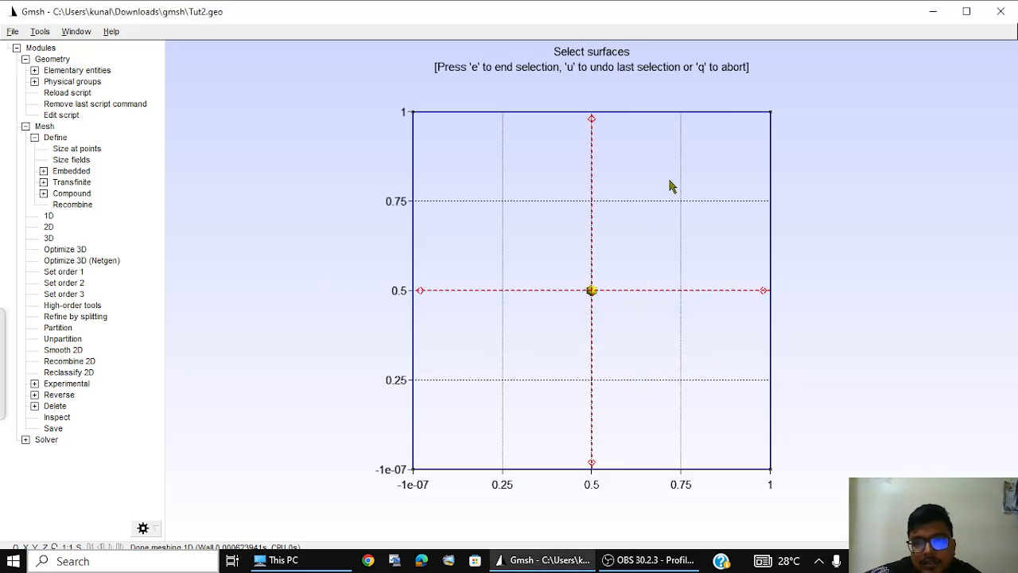
pyautogui.moveTo(922, 165); pyautogui.dragTo(827, 222)
pyautogui.click(690, 292)
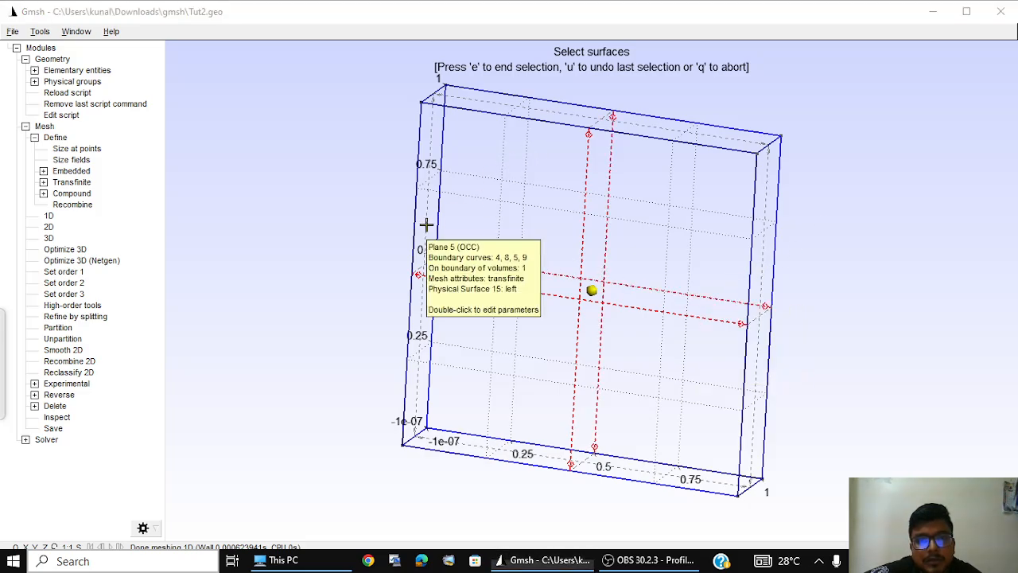
pyautogui.click(423, 231)
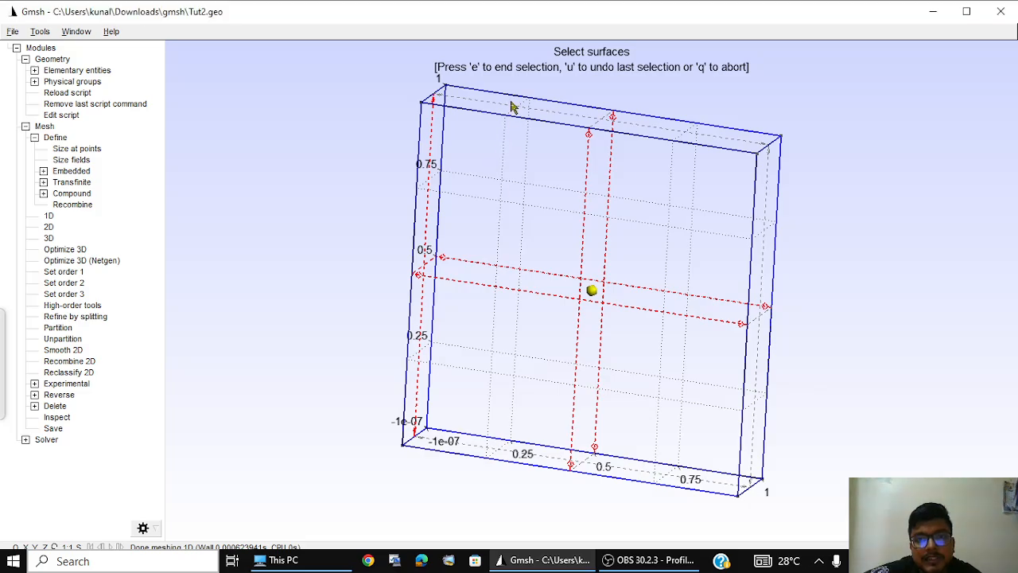
pyautogui.click(510, 106)
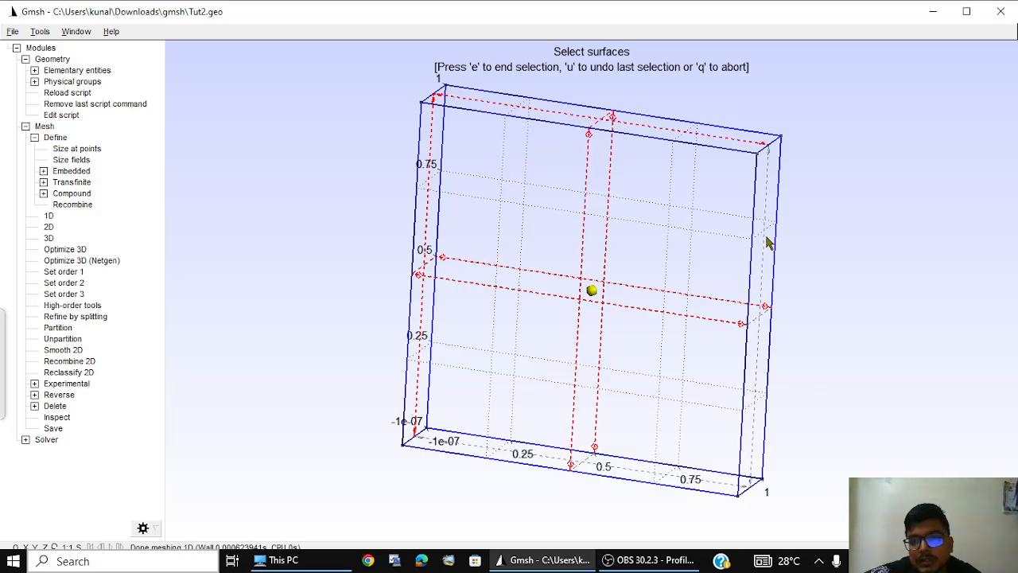
pyautogui.click(768, 243)
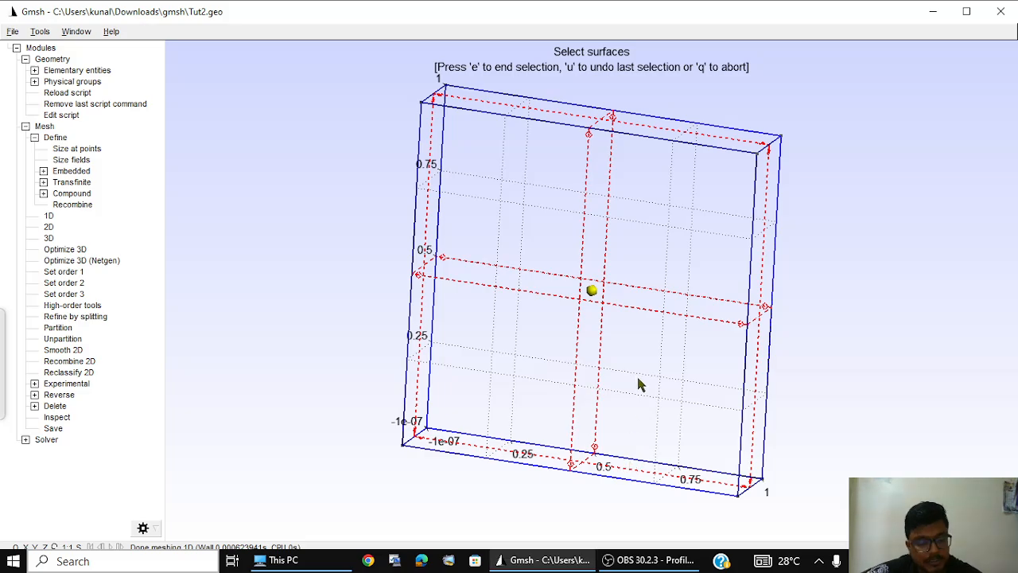
pyautogui.press('e')
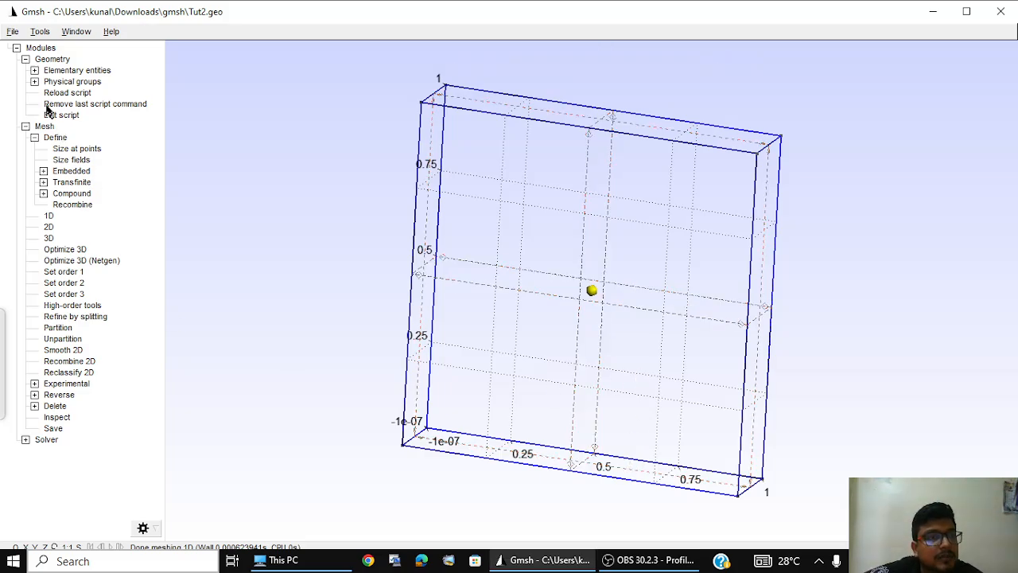
# Step: Reload the geometry script and generate the 1D and 2D meshes with the recombined surfaces
pyautogui.click(49, 93)
pyautogui.click(72, 217)
pyautogui.click(69, 228)
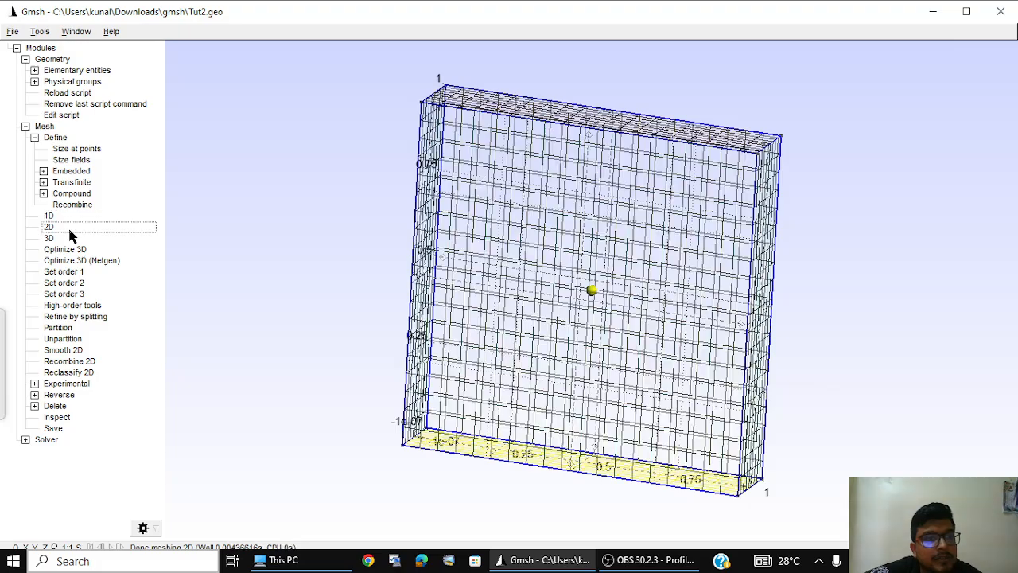
# Step: Examine the recombined 2D mesh and the attributes of the box's front surface
pyautogui.moveTo(776, 288); pyautogui.dragTo(868, 229)
pyautogui.rightClick(867, 229)
pyautogui.click(867, 221)
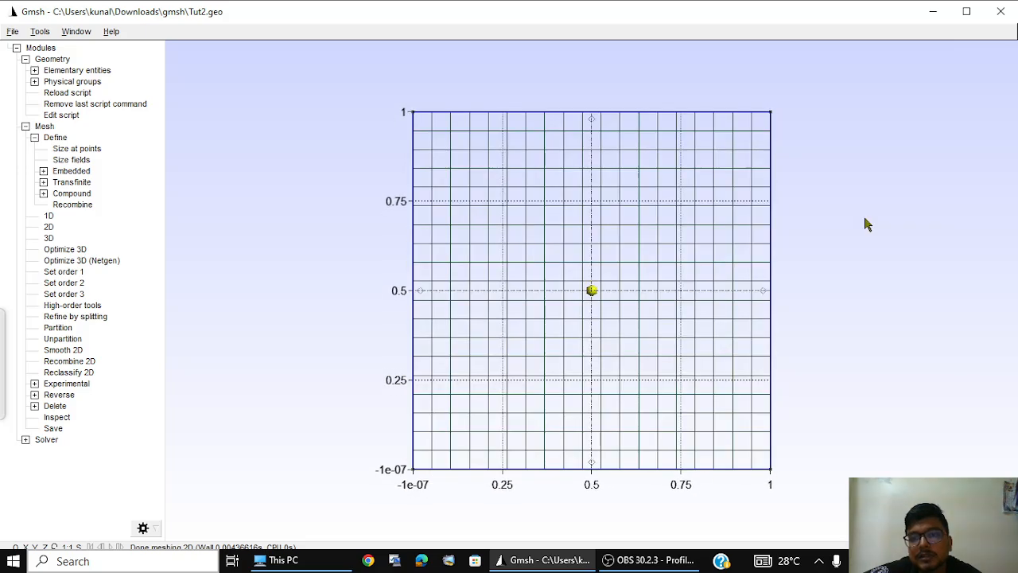
pyautogui.scroll(-1, 679, 268)
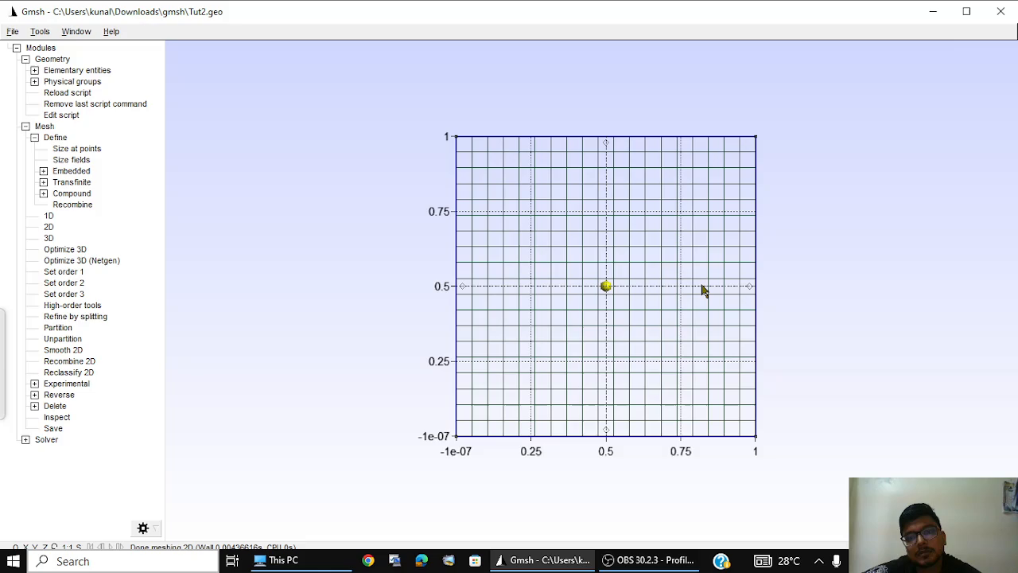
pyautogui.scroll(4, 704, 289)
pyautogui.scroll(-2, 715, 375)
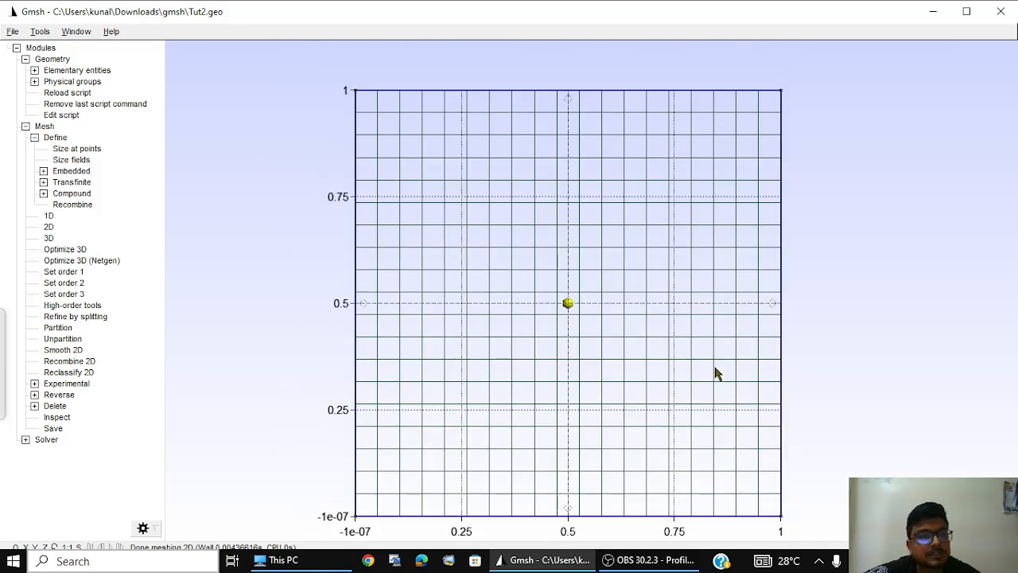
pyautogui.scroll(-1, 518, 241)
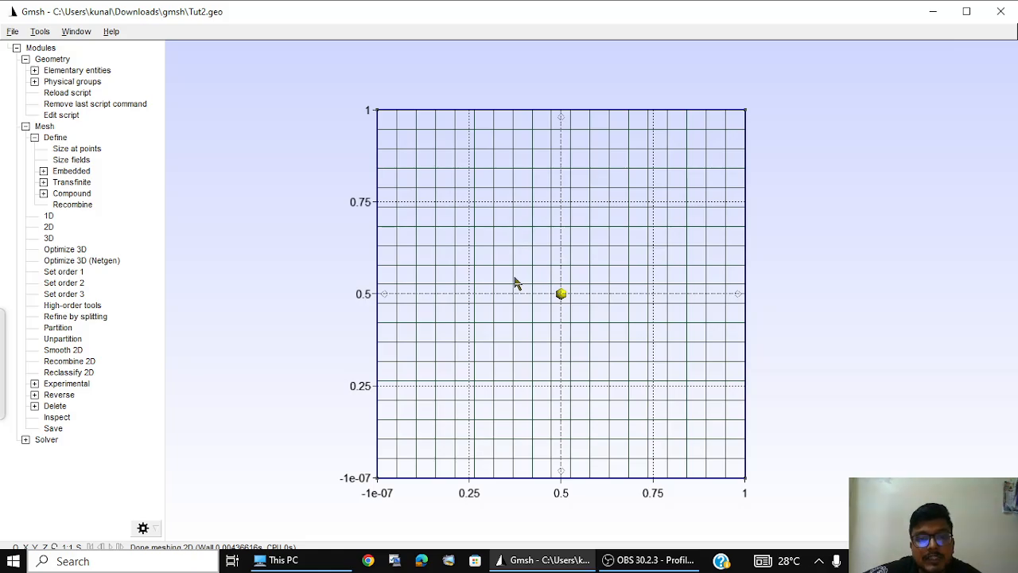
pyautogui.moveTo(501, 298)
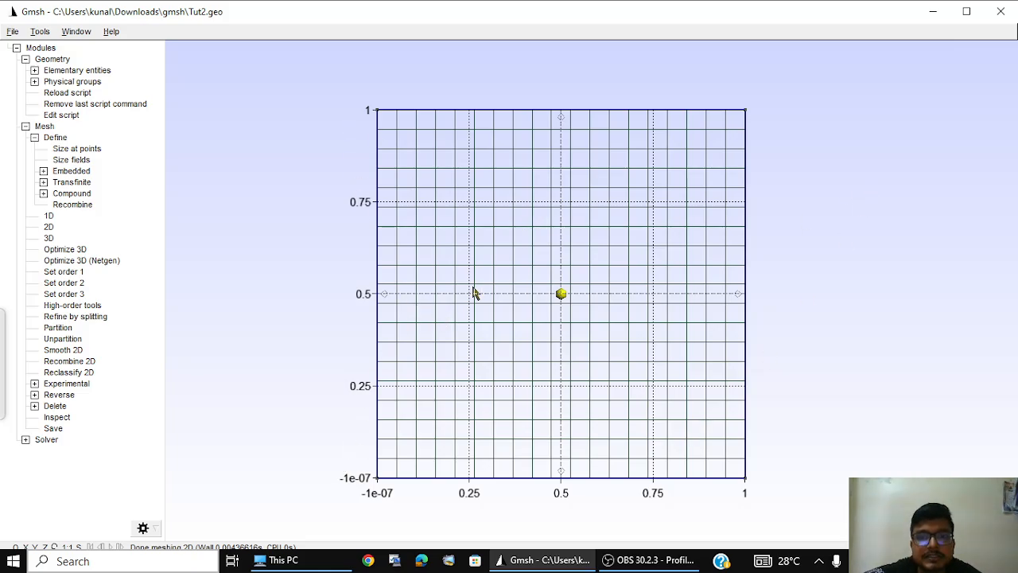
pyautogui.scroll(-2, 473, 294)
pyautogui.moveTo(449, 237); pyautogui.dragTo(480, 158)
pyautogui.rightClick(346, 236)
pyautogui.click(346, 236)
pyautogui.scroll(-2, 501, 298)
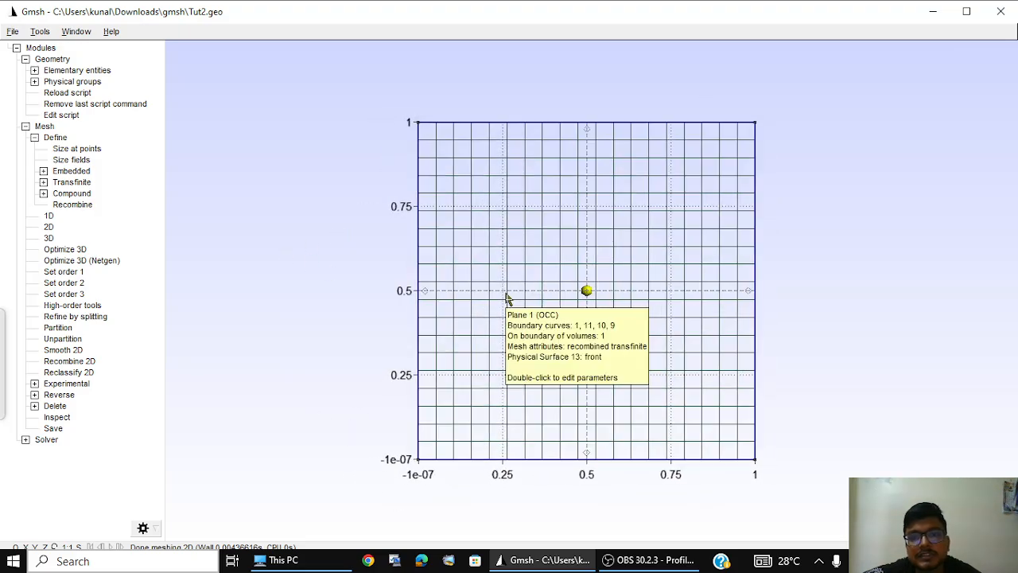
# Step: Try to export the mesh to the gmsh folder as Tut2.1 with the file type guessed from the extension
pyautogui.click(13, 32)
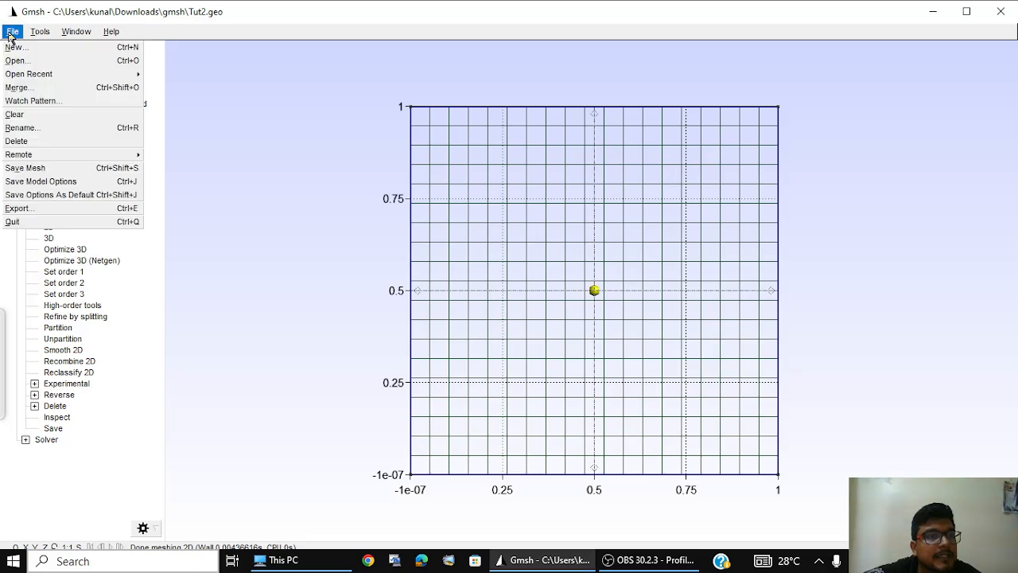
pyautogui.click(35, 210)
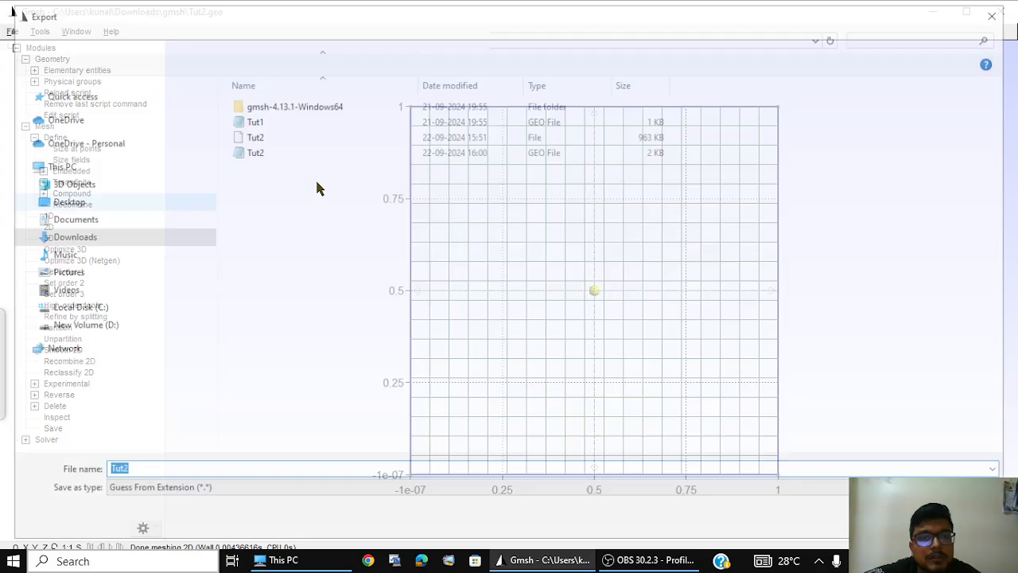
pyautogui.click(272, 140)
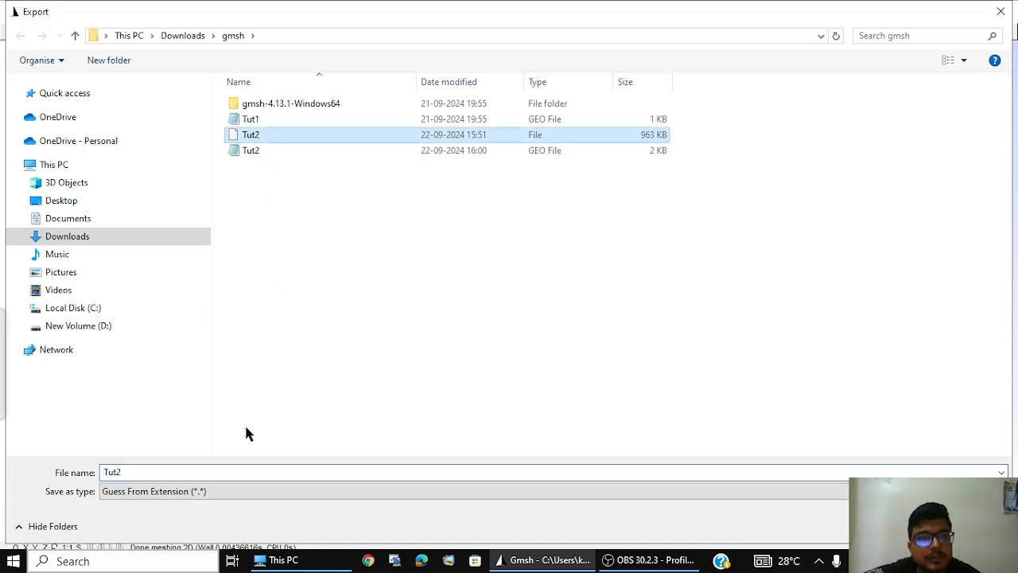
pyautogui.click(213, 469)
pyautogui.click(209, 473)
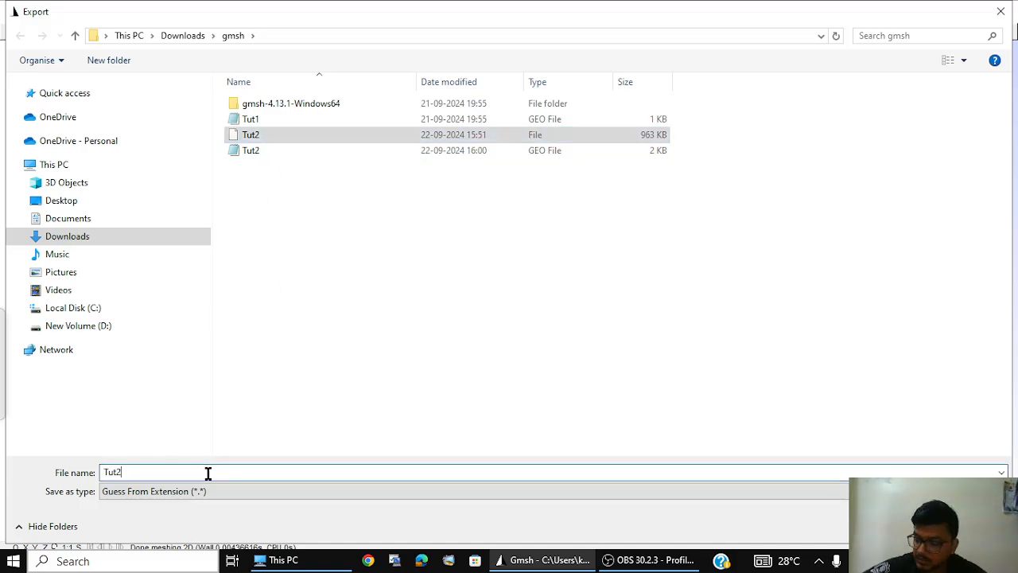
pyautogui.write('.1')
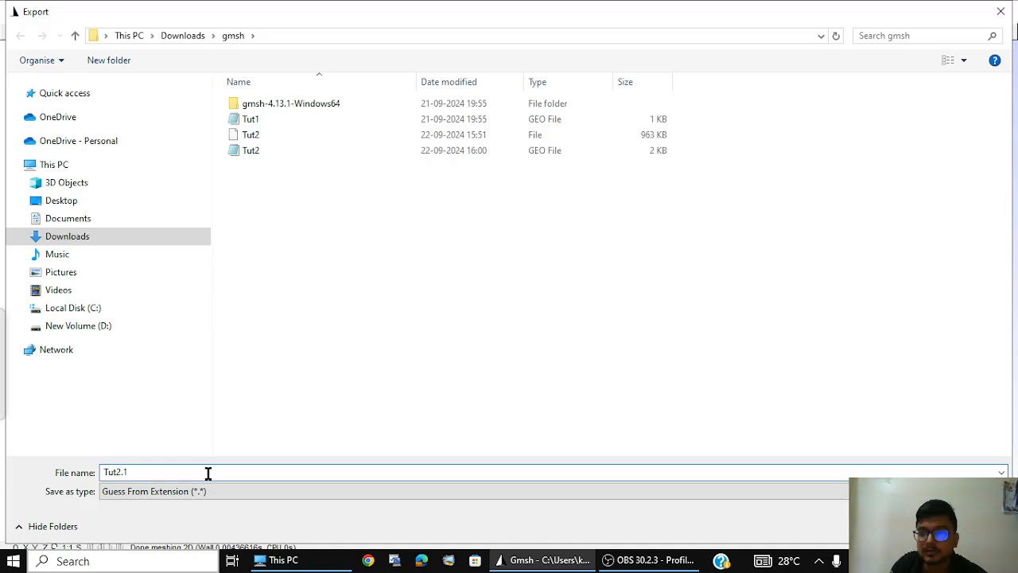
pyautogui.press('Return')
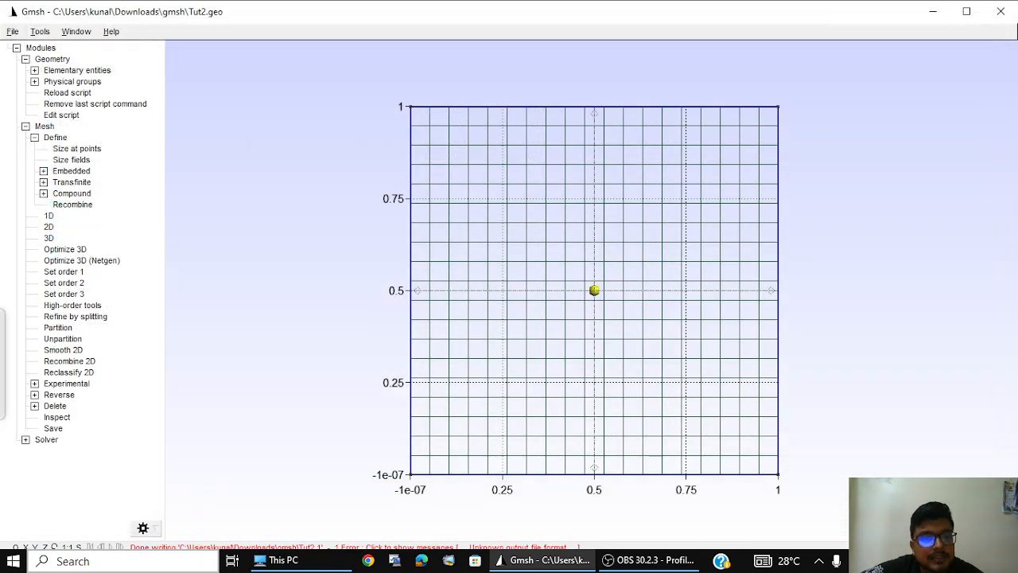
# Step: Maximize the window, then expand the message log and examine the export messages
pyautogui.doubleClick(712, 18)
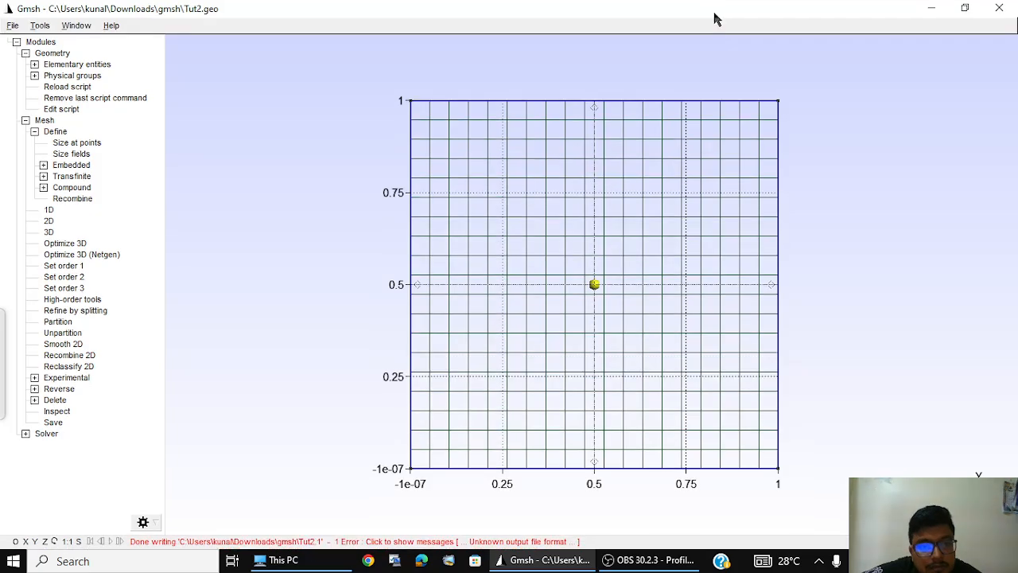
pyautogui.click(479, 541)
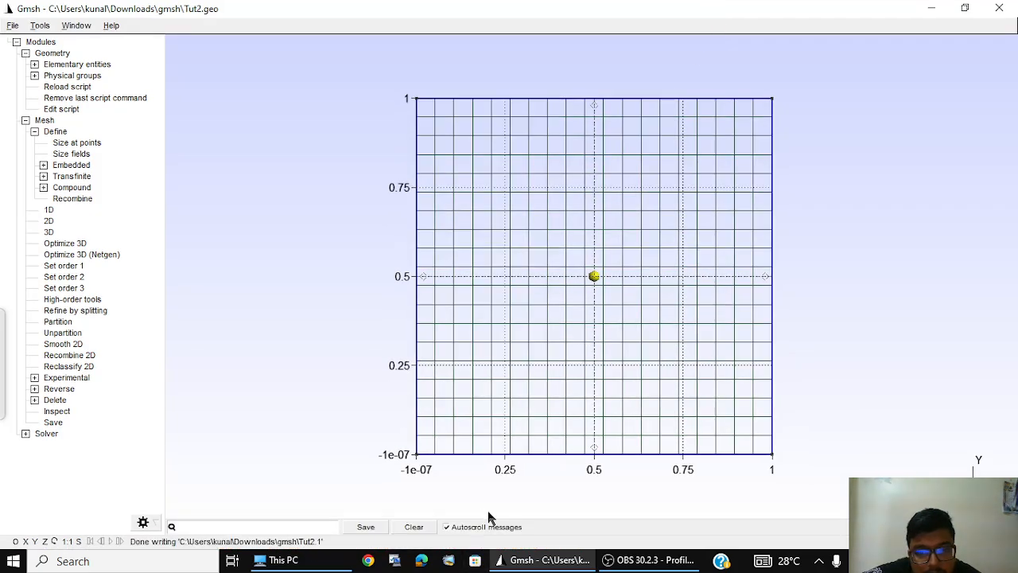
pyautogui.moveTo(492, 518); pyautogui.dragTo(485, 447)
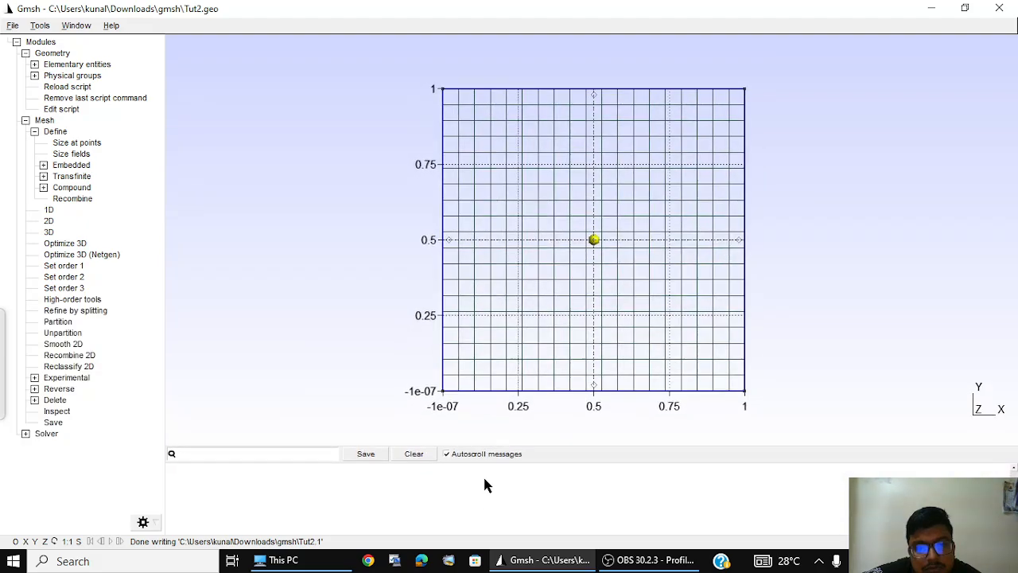
# Step: Quit and relaunch Gmsh, then open the extensionless Tut2 file from the gmsh folder
pyautogui.click(13, 26)
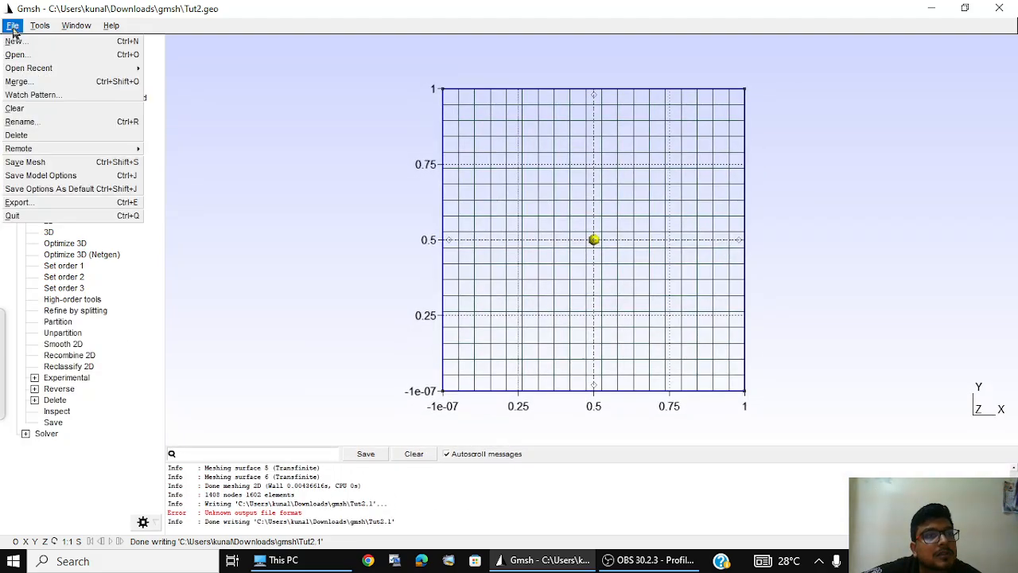
pyautogui.click(24, 215)
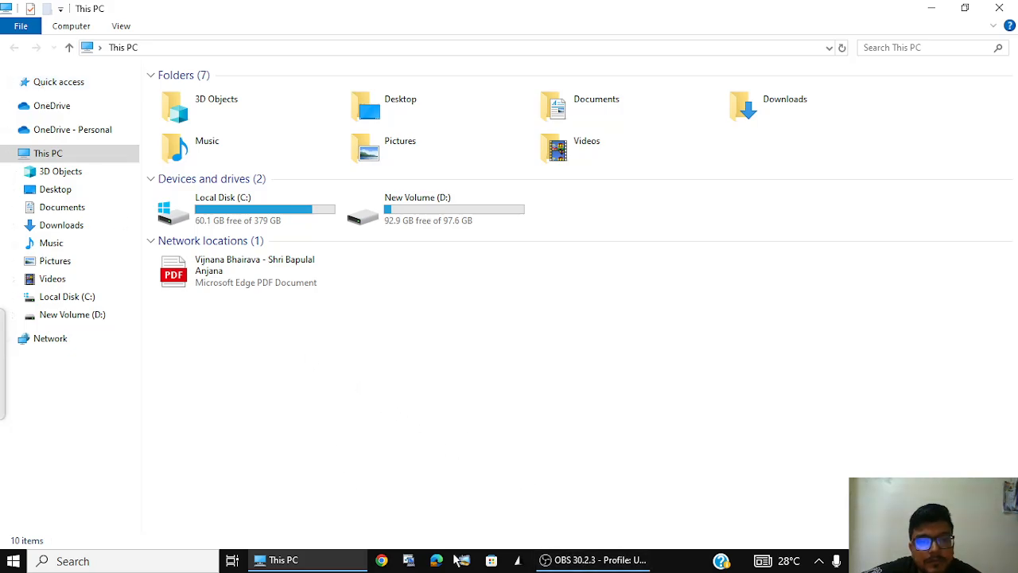
pyautogui.click(514, 560)
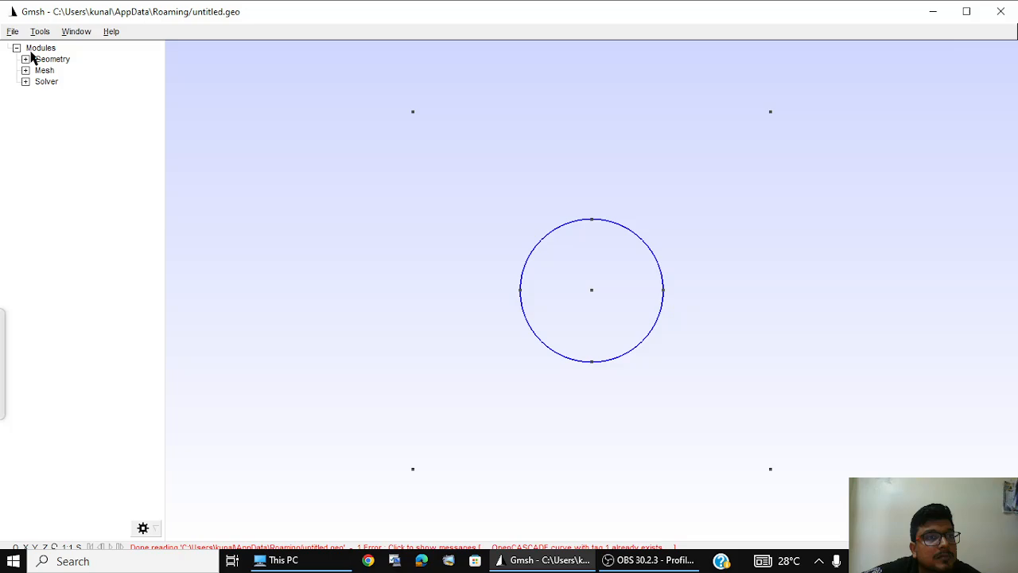
pyautogui.click(12, 31)
pyautogui.click(23, 58)
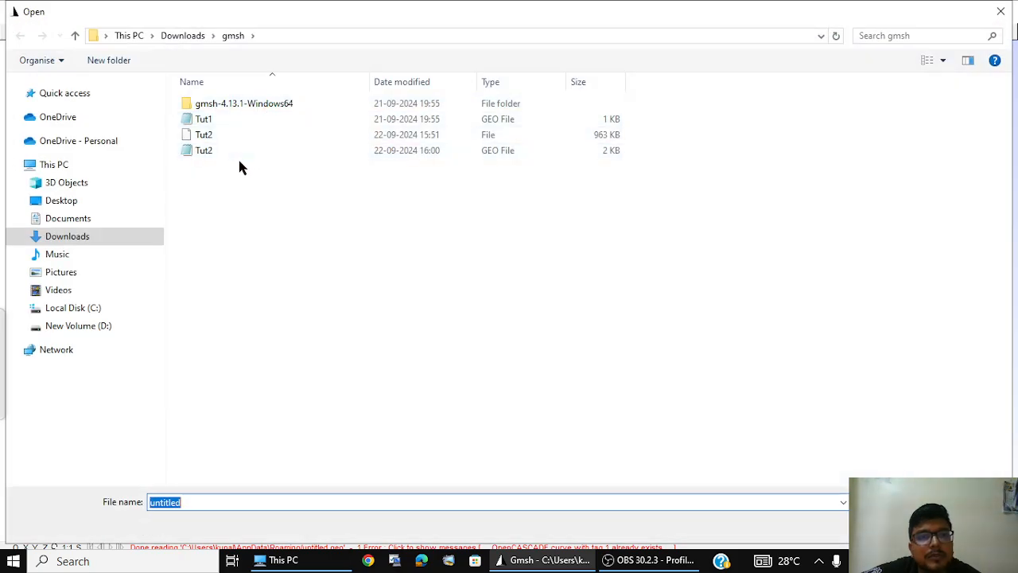
pyautogui.doubleClick(220, 132)
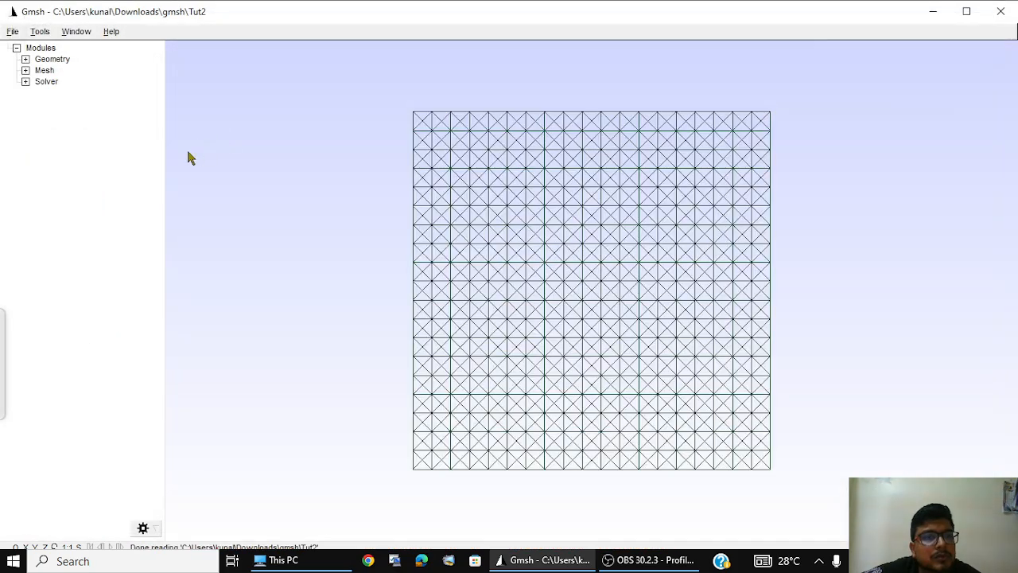
# Step: Run 1D meshing on the opened Tut2 mesh file and maximize the window
pyautogui.click(15, 32)
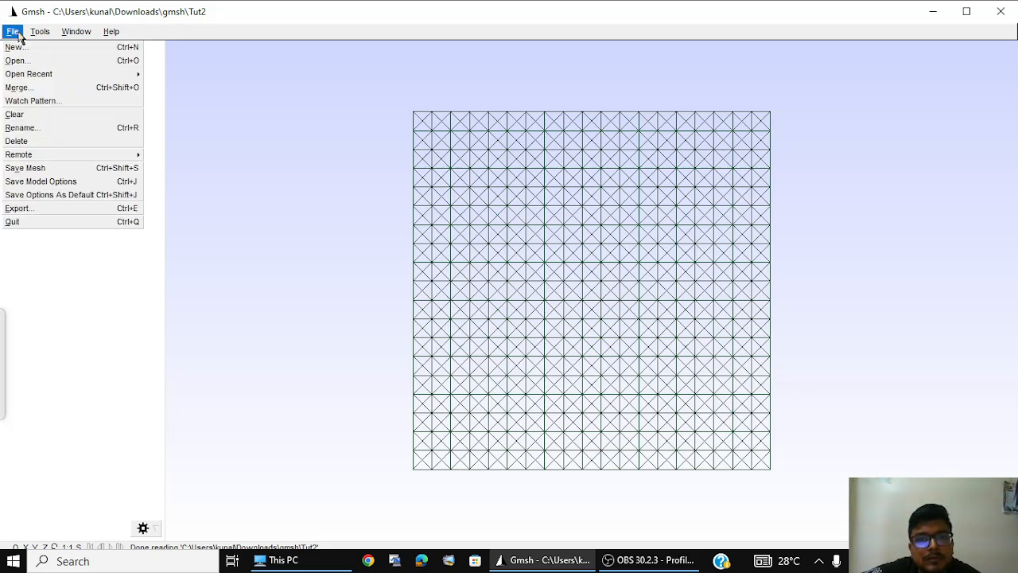
pyautogui.click(16, 33)
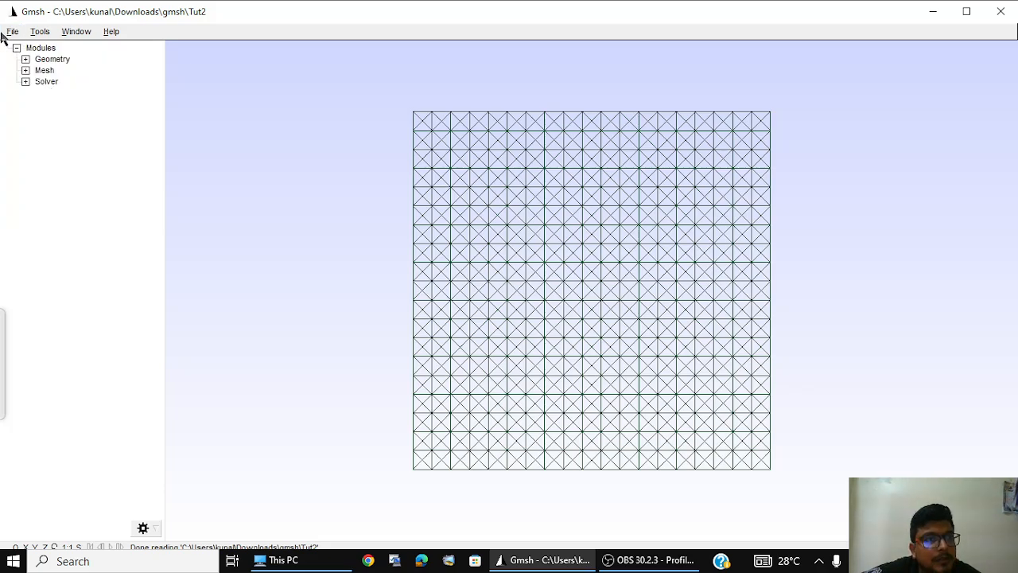
pyautogui.click(26, 71)
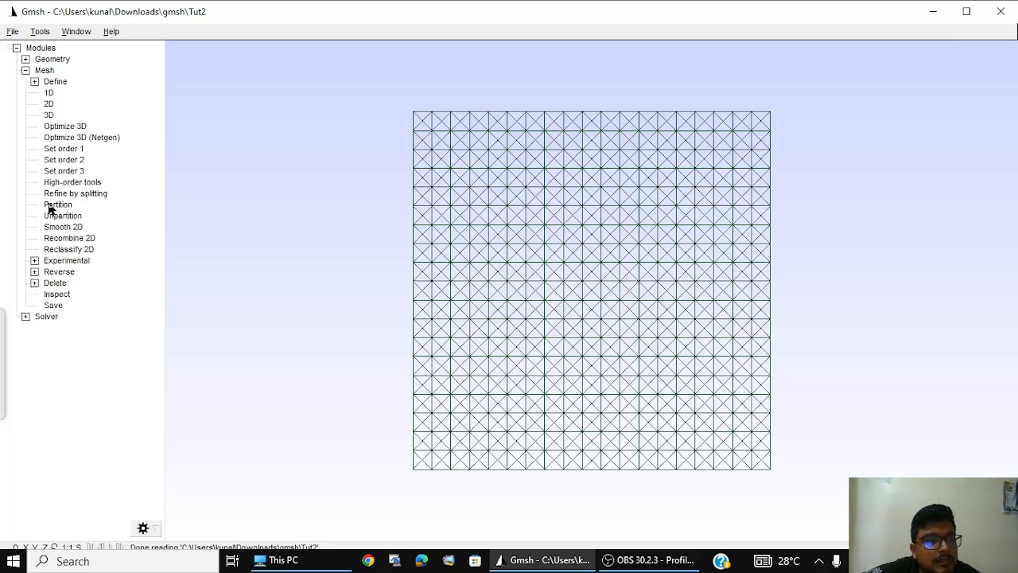
pyautogui.click(34, 82)
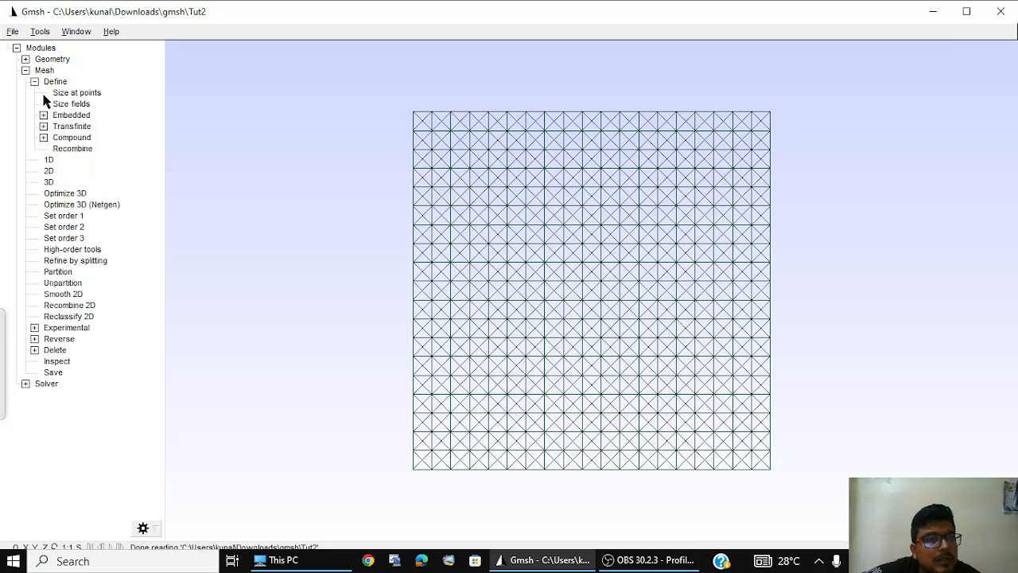
pyautogui.click(52, 160)
pyautogui.click(64, 162)
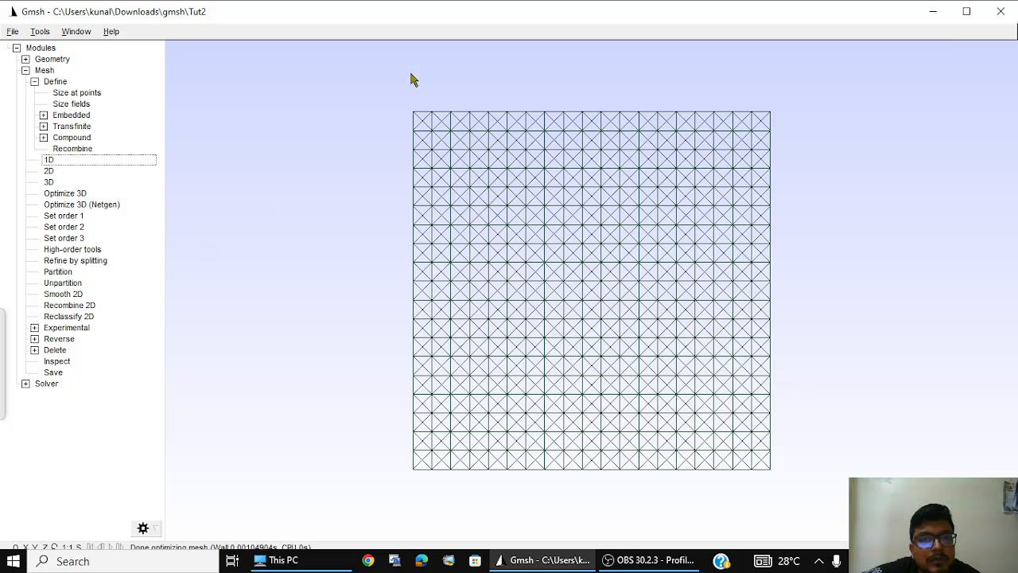
pyautogui.doubleClick(425, 12)
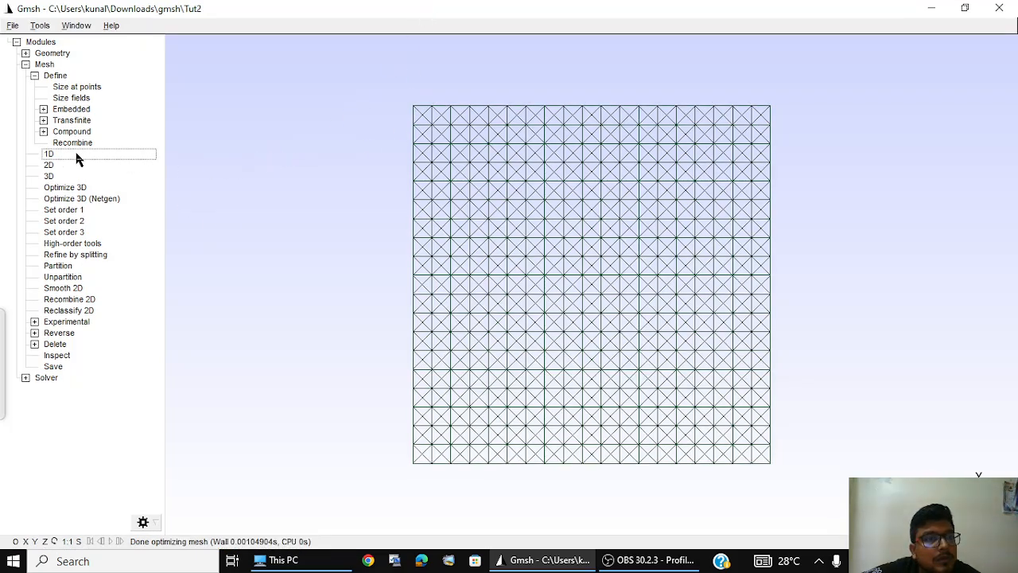
# Step: Open the Tut2.geo geometry from the gmsh folder and turn on the axes
pyautogui.click(13, 25)
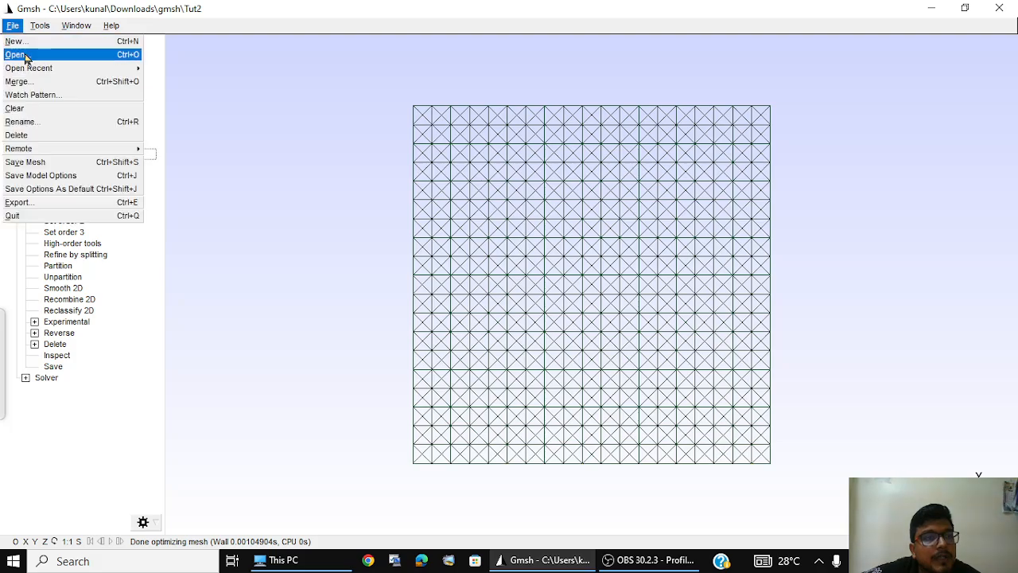
pyautogui.click(24, 54)
pyautogui.doubleClick(257, 151)
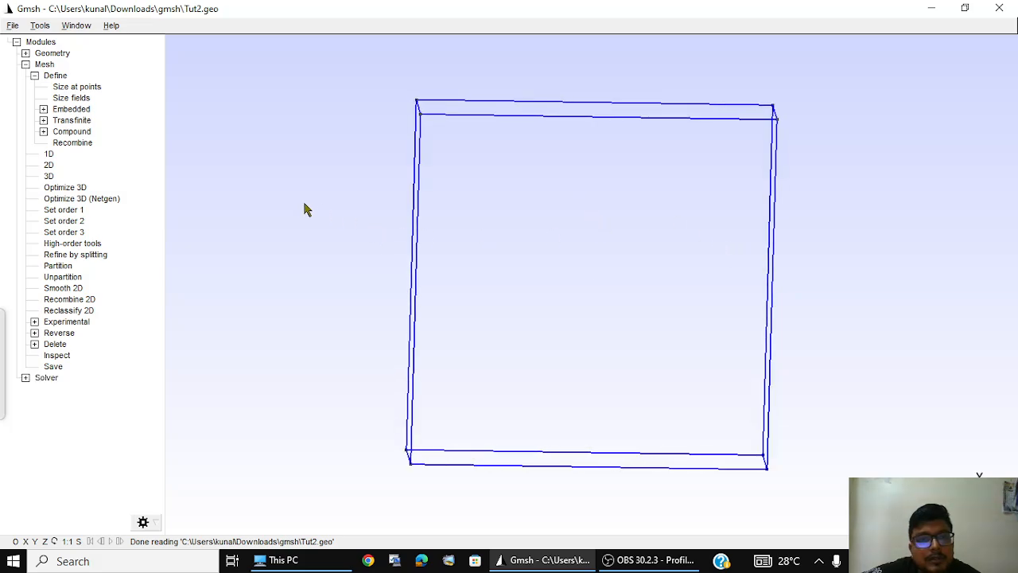
pyautogui.rightClick(305, 205)
pyautogui.click(295, 108)
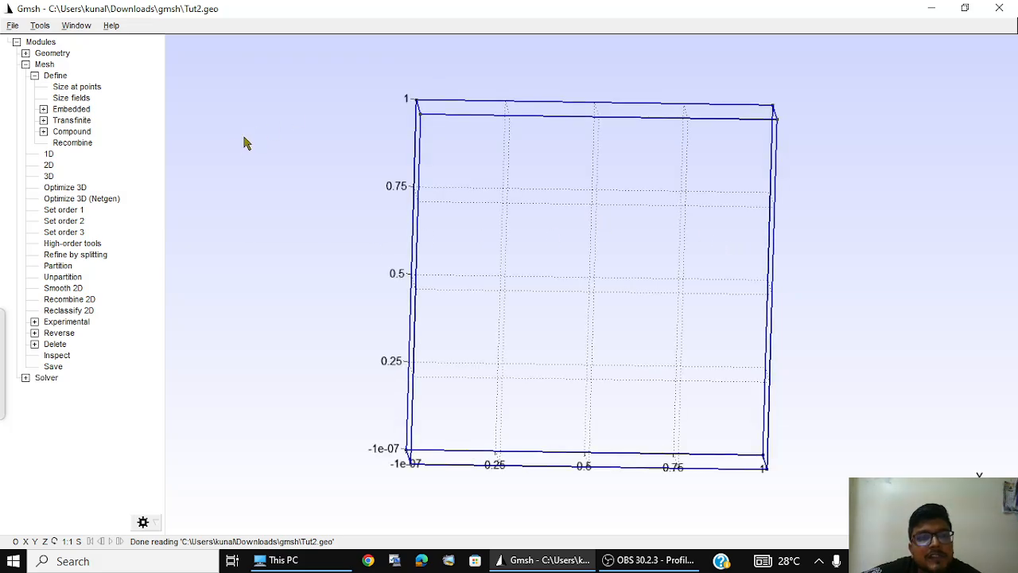
# Step: Enable the display of surfaces and volumes for the reopened geometry in its visibility options
pyautogui.rightClick(246, 141)
pyautogui.click(246, 183)
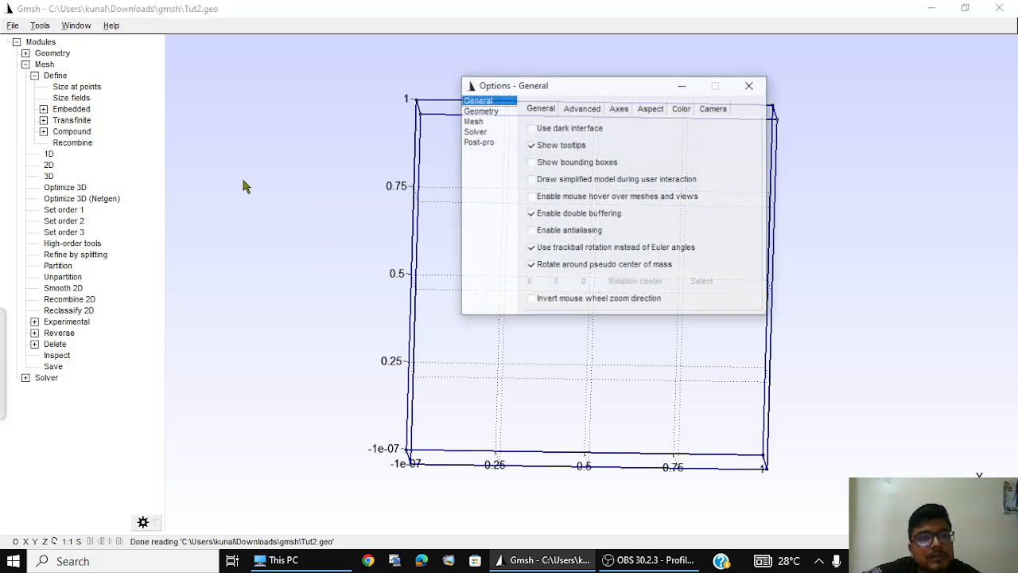
pyautogui.click(482, 111)
pyautogui.click(560, 162)
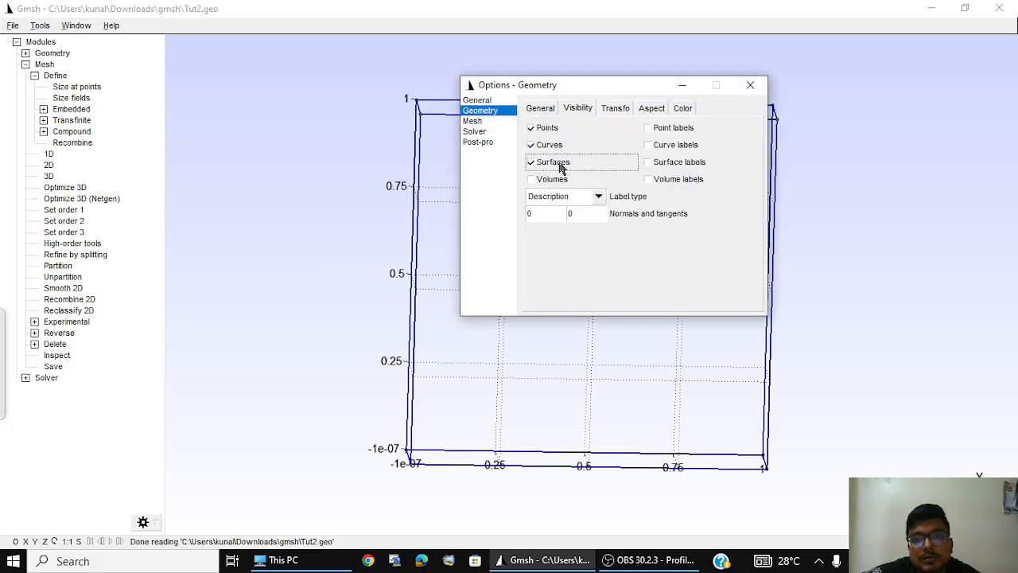
pyautogui.click(552, 179)
pyautogui.click(750, 84)
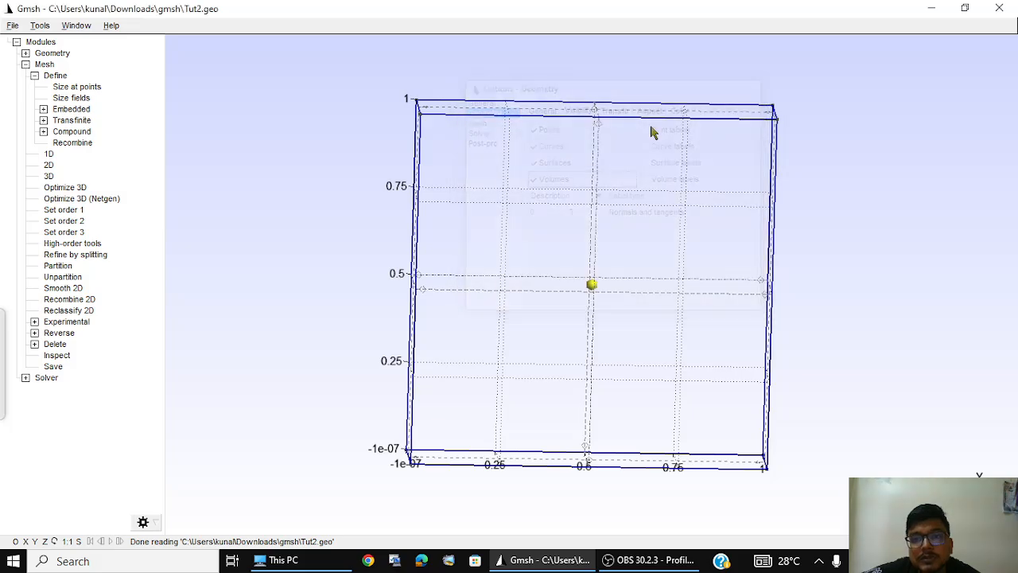
# Step: Generate the 2D and 3D meshes of the box
pyautogui.moveTo(652, 132); pyautogui.dragTo(89, 140)
pyautogui.click(77, 165)
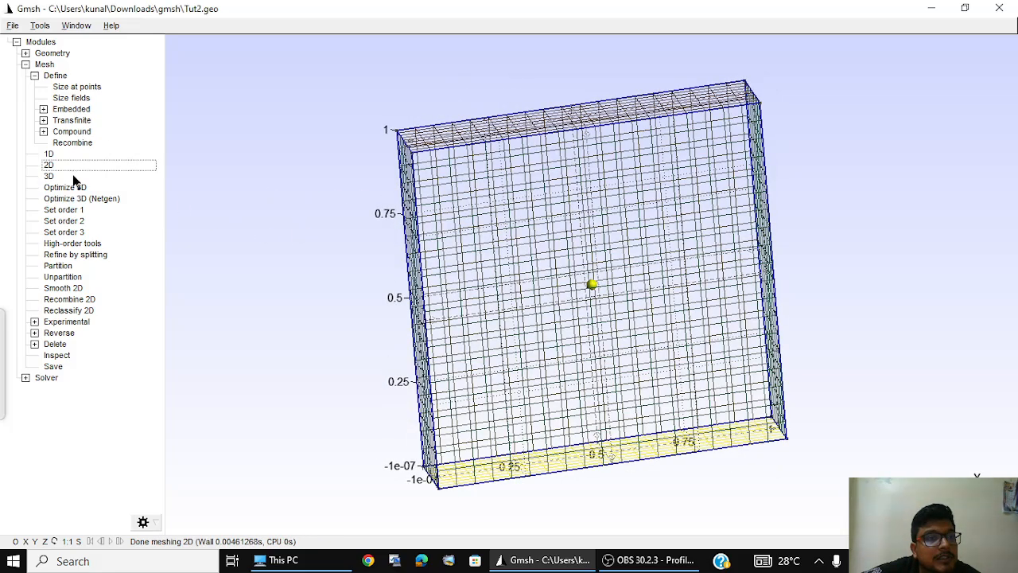
pyautogui.click(77, 177)
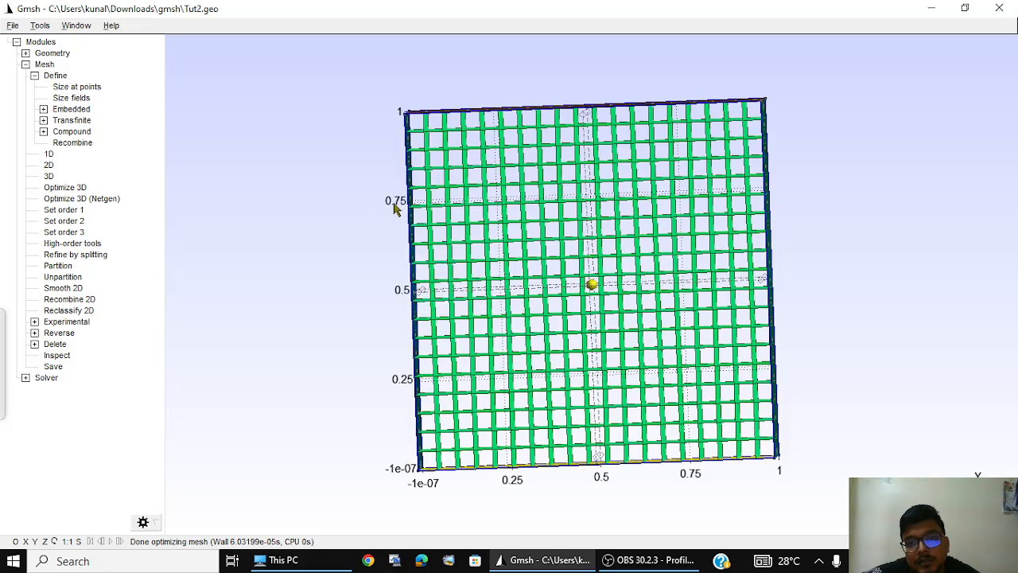
pyautogui.moveTo(384, 249); pyautogui.dragTo(324, 196)
# Step: Start exporting the generated mesh to the gmsh folder and name the export file Tut2.1
pyautogui.click(12, 26)
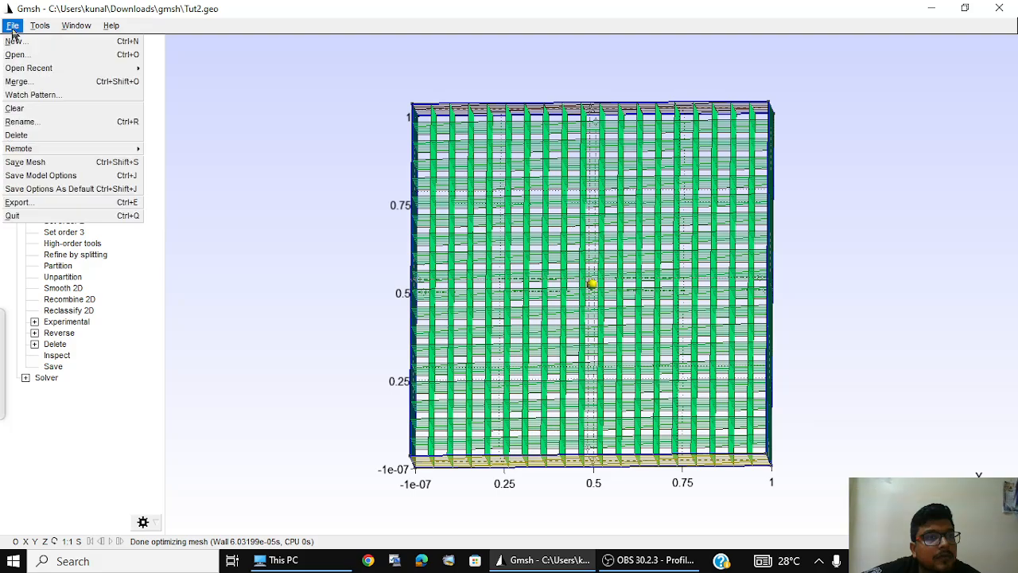
pyautogui.click(30, 205)
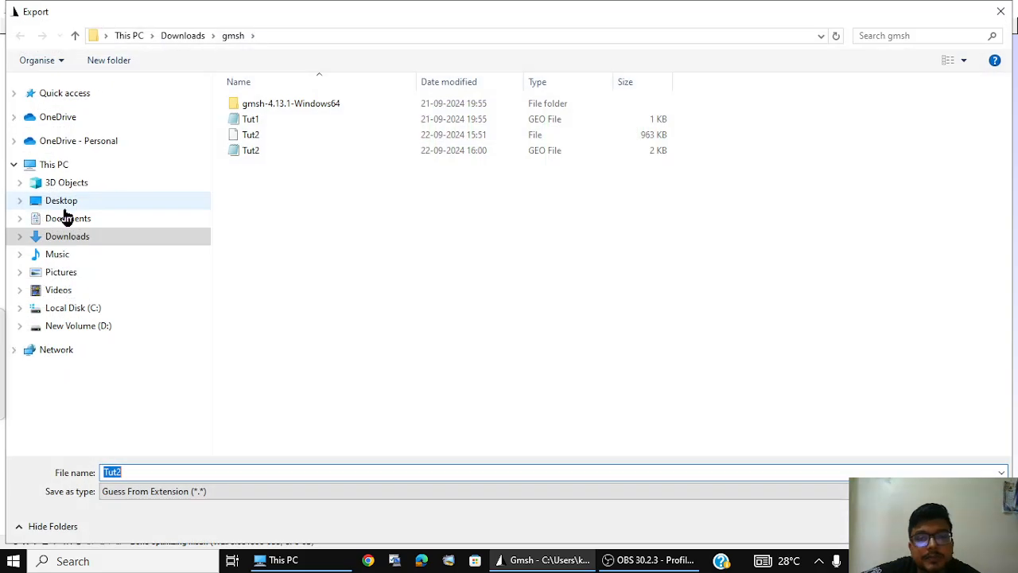
pyautogui.click(270, 150)
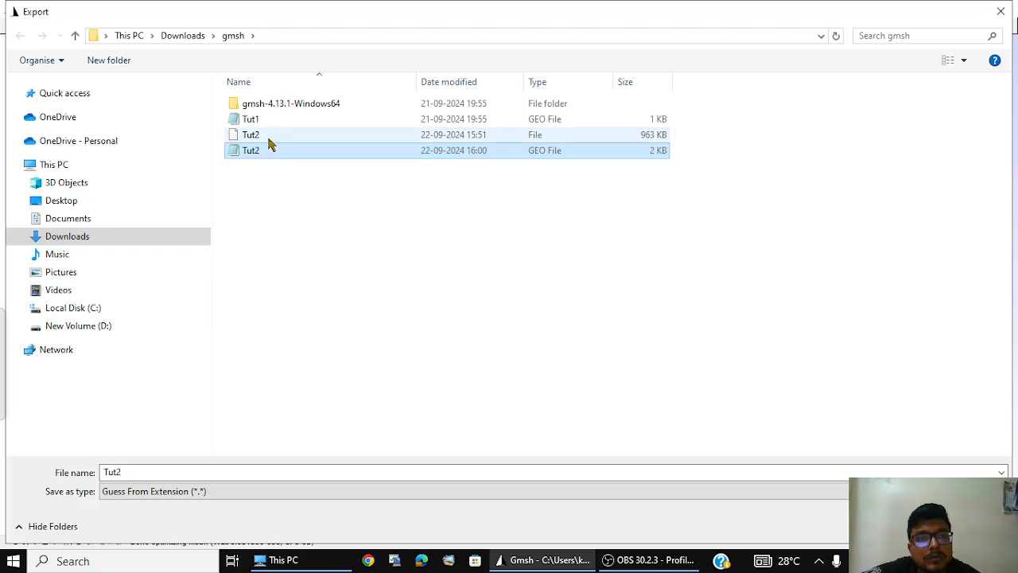
pyautogui.click(268, 136)
pyautogui.click(183, 472)
pyautogui.click(181, 471)
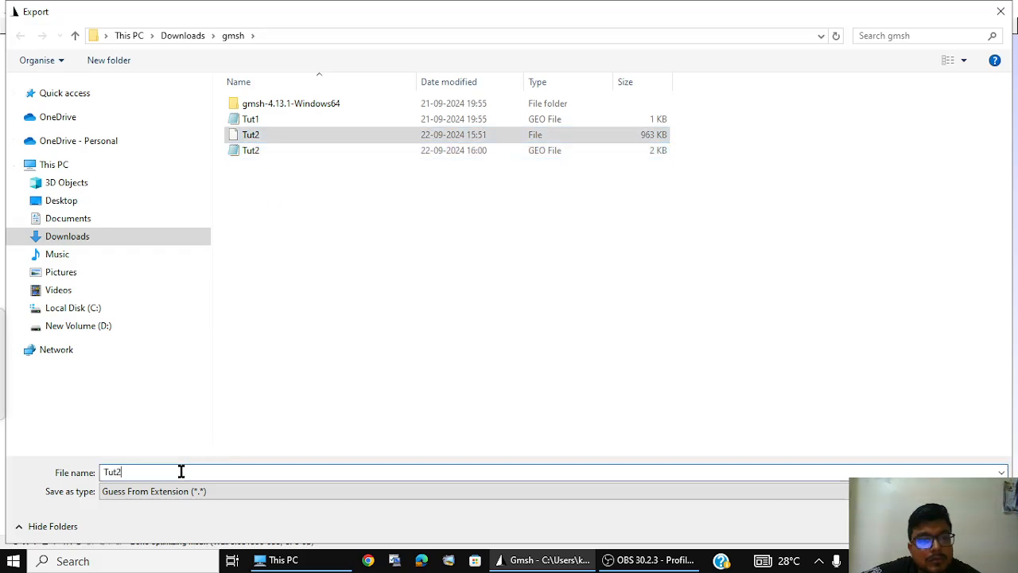
pyautogui.write('.1')
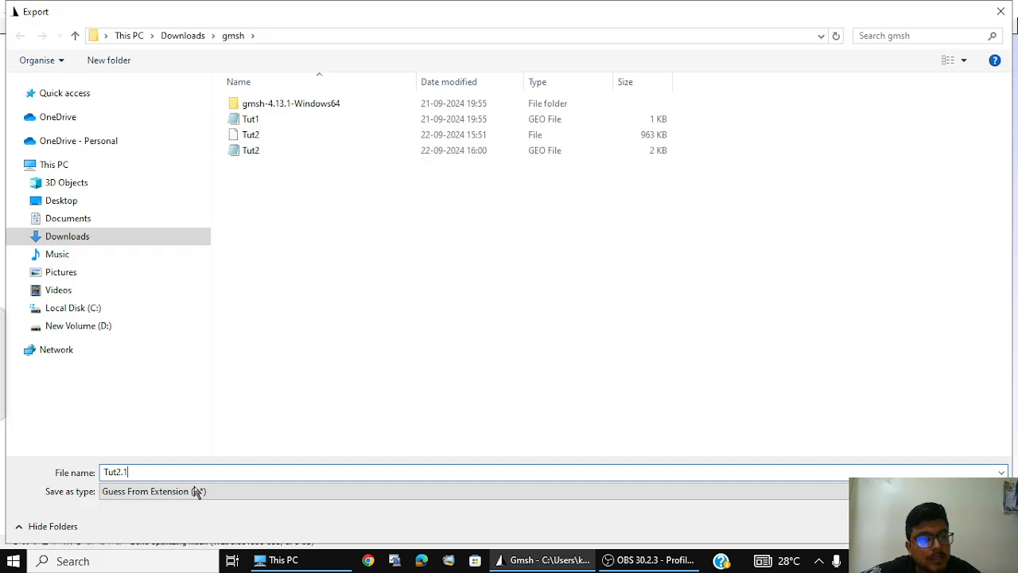
# Step: Choose the Mesh - Gmsh MSH file type and complete the export with a Version 2 format
pyautogui.click(195, 490)
pyautogui.click(153, 232)
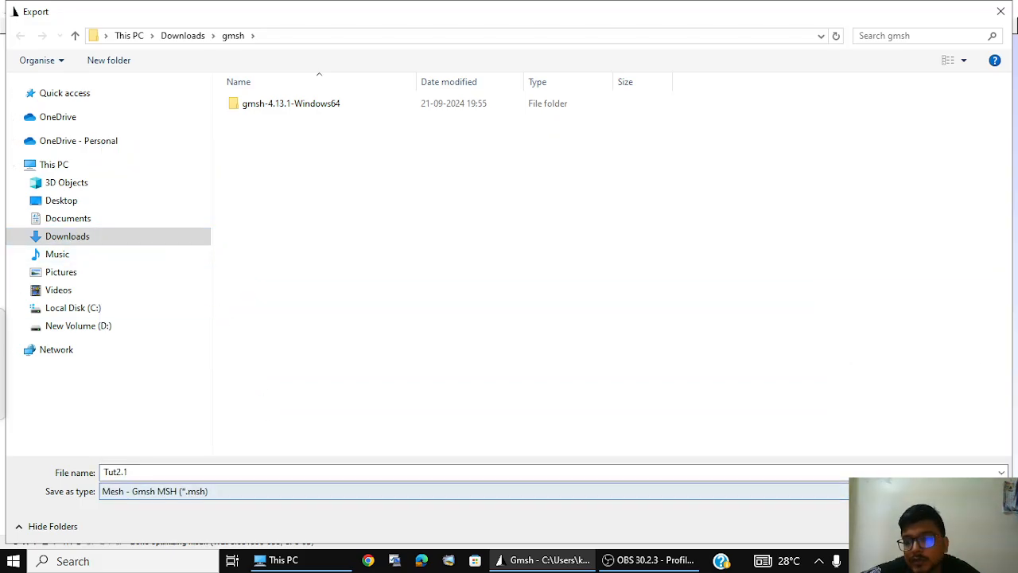
pyautogui.press('Return')
pyautogui.click(863, 445)
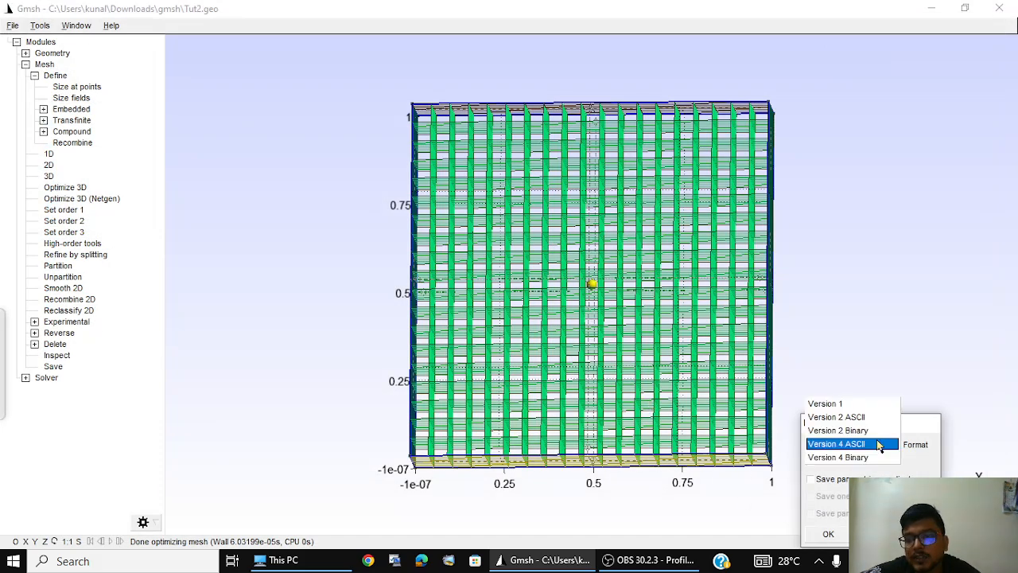
pyautogui.click(866, 426)
pyautogui.click(829, 533)
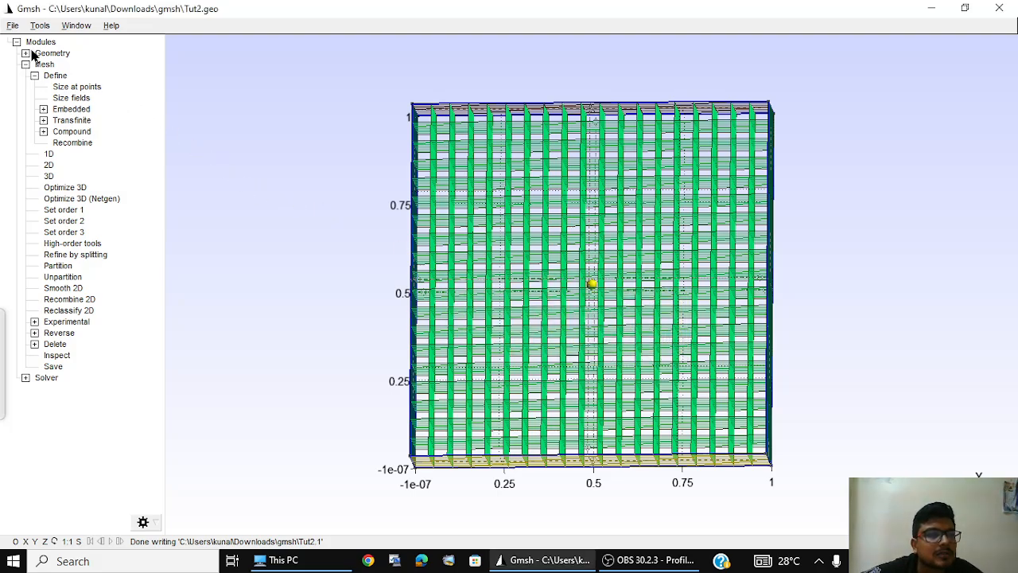
# Step: Switch to File Explorer, open the gmsh folder in Downloads, and check the exported Tut2.1 file alongside Tut2
pyautogui.click(10, 28)
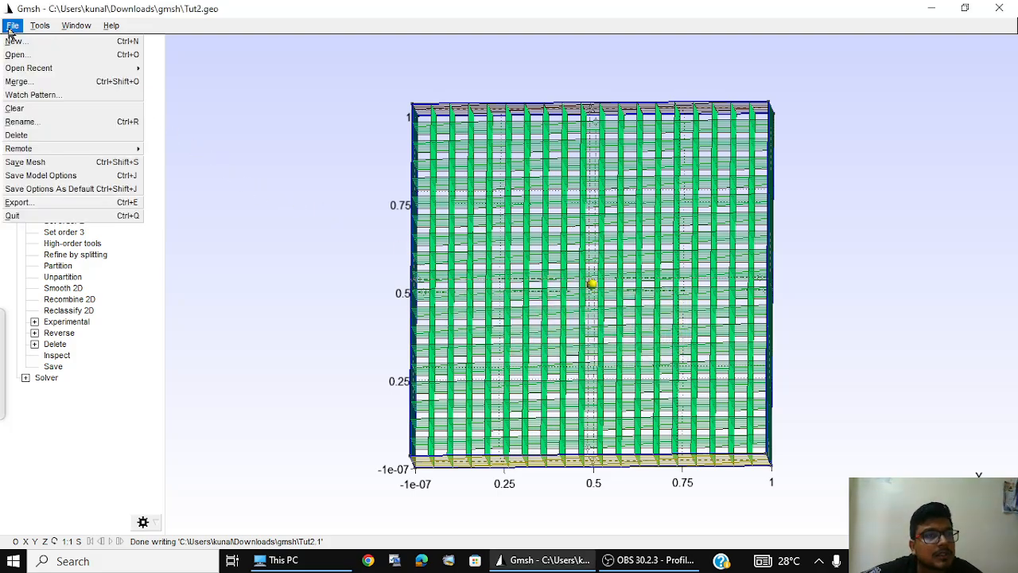
pyautogui.click(10, 29)
pyautogui.click(312, 563)
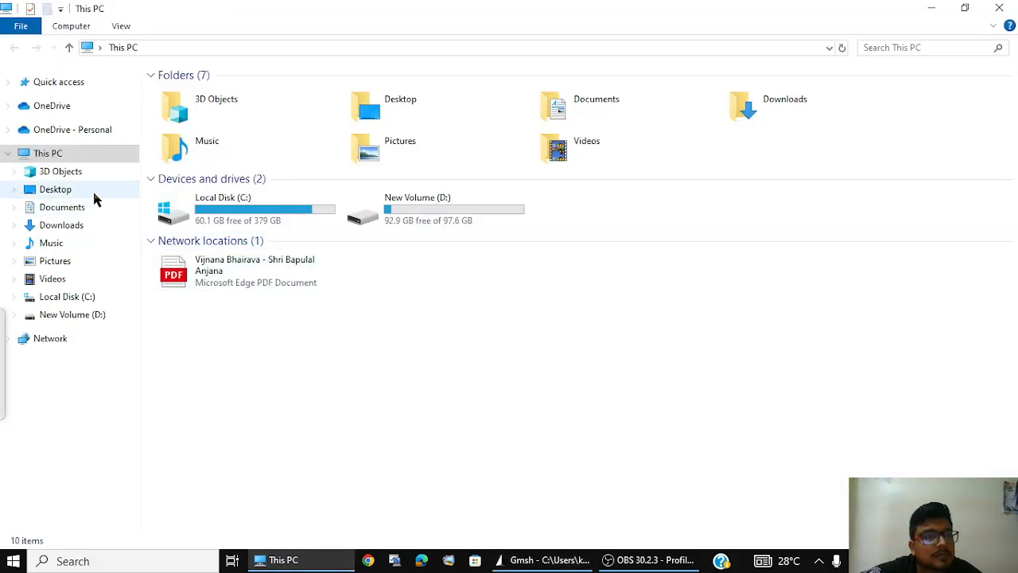
pyautogui.click(62, 225)
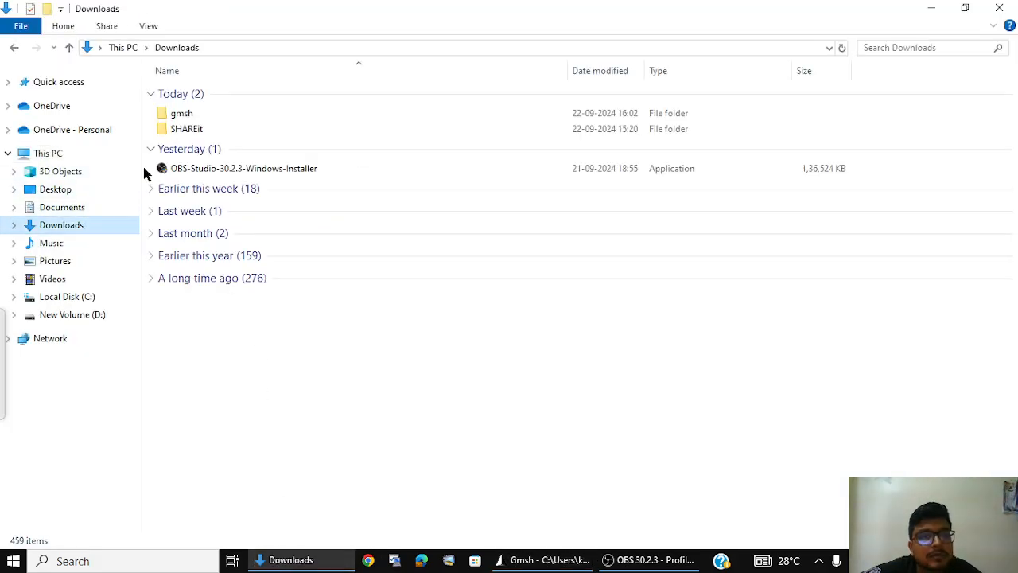
pyautogui.doubleClick(172, 113)
pyautogui.click(196, 142)
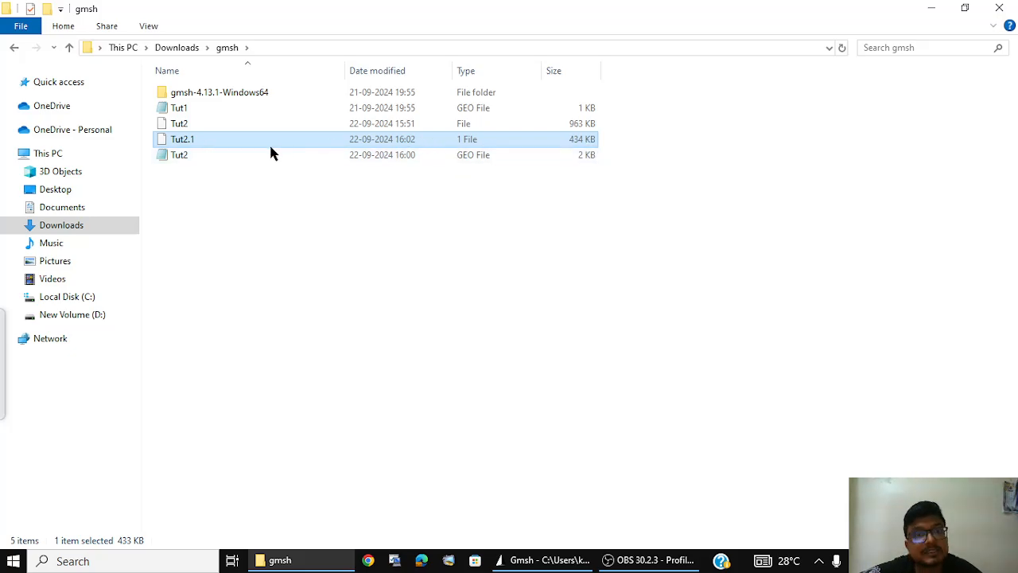
pyautogui.click(197, 125)
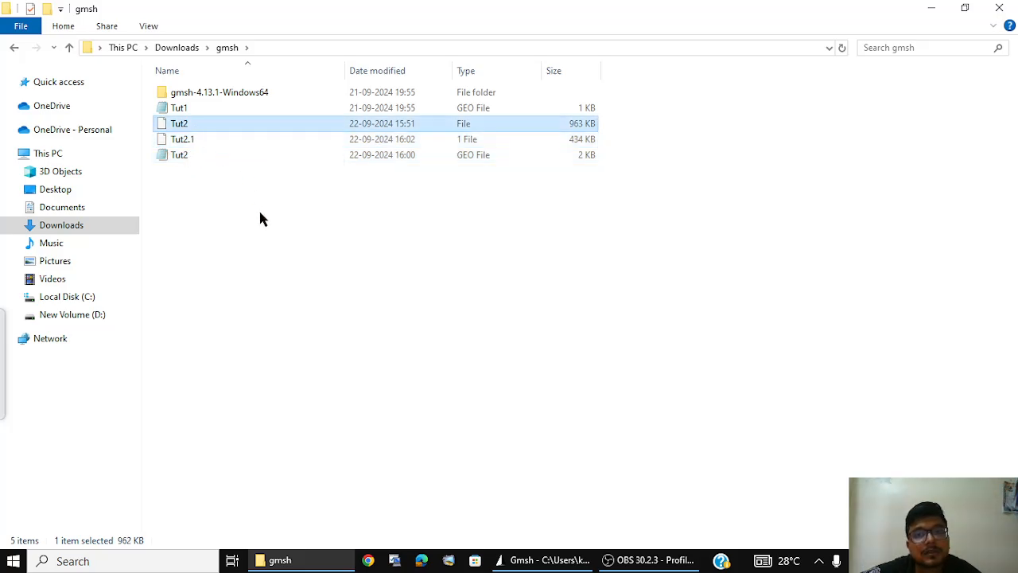
pyautogui.click(324, 258)
pyautogui.click(999, 8)
# Step: Reset the viewport to face the front of the box and zoom in on the mesh
pyautogui.moveTo(342, 223); pyautogui.dragTo(378, 205)
pyautogui.rightClick(310, 170)
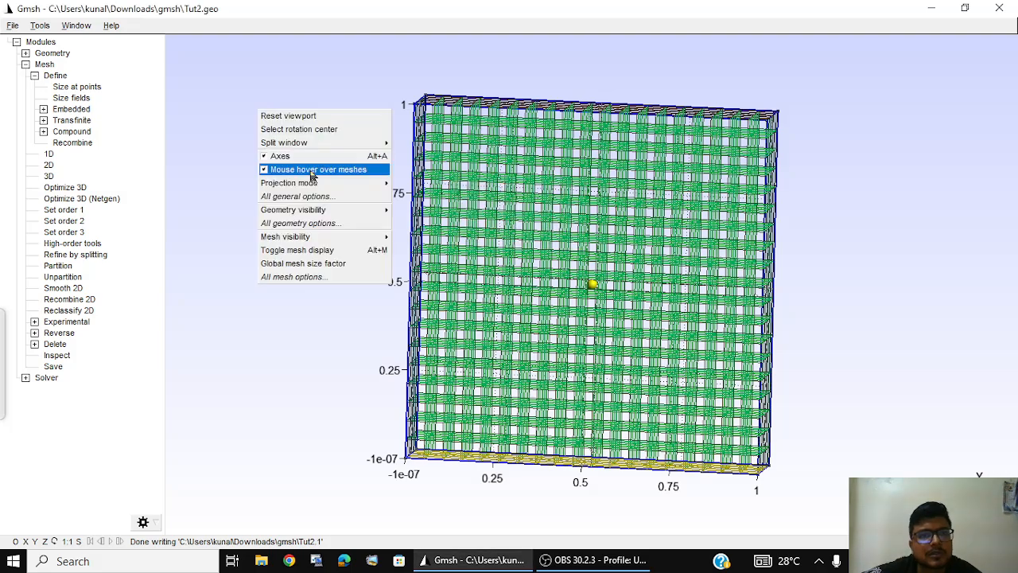
pyautogui.click(312, 115)
pyautogui.scroll(-1, 513, 308)
pyautogui.scroll(3, 513, 309)
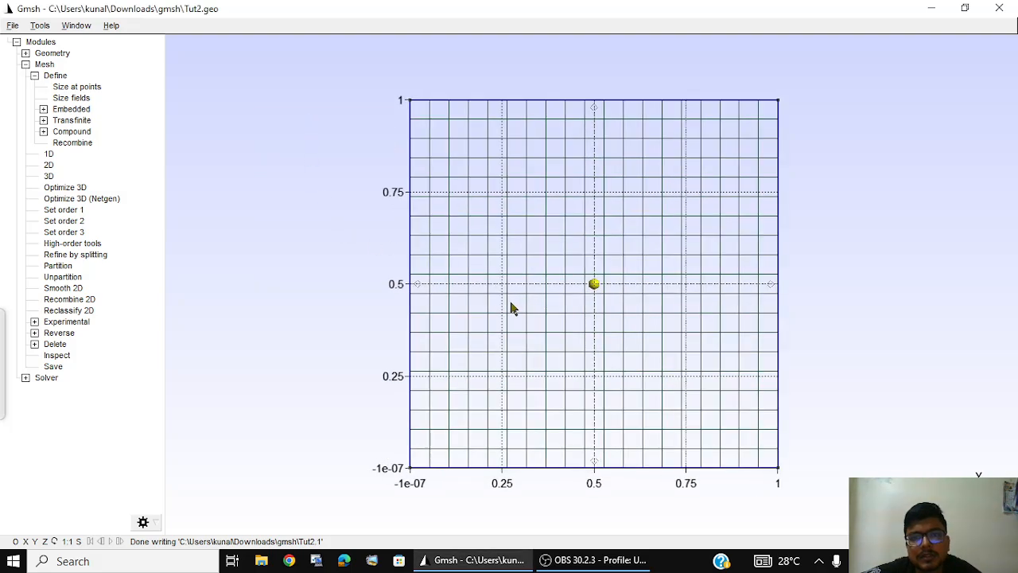
# Step: Edit the geometry script to set n to 200 and nz to 100, and save and close it
pyautogui.click(25, 54)
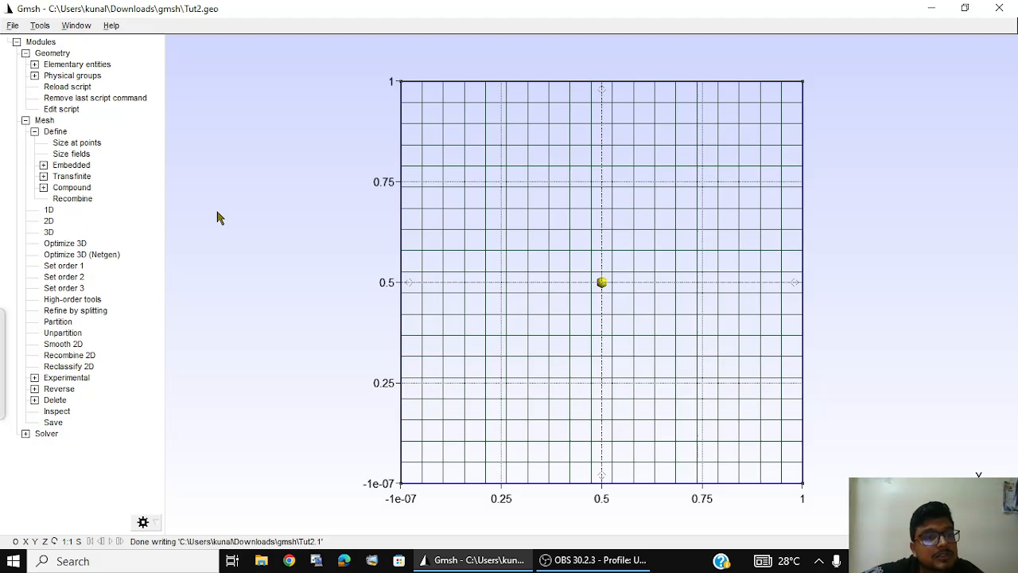
pyautogui.click(75, 113)
pyautogui.click(258, 12)
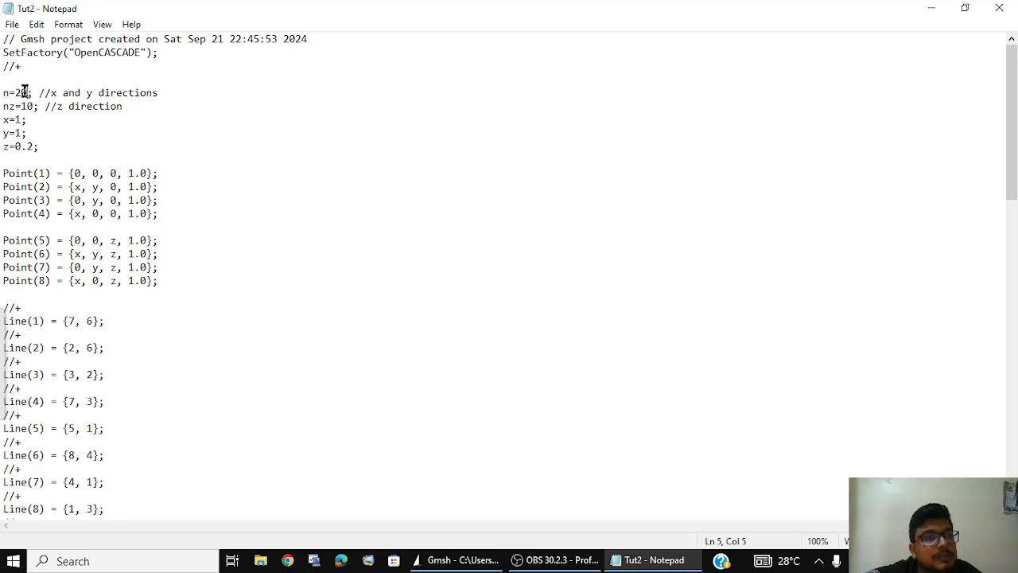
pyautogui.write('0')
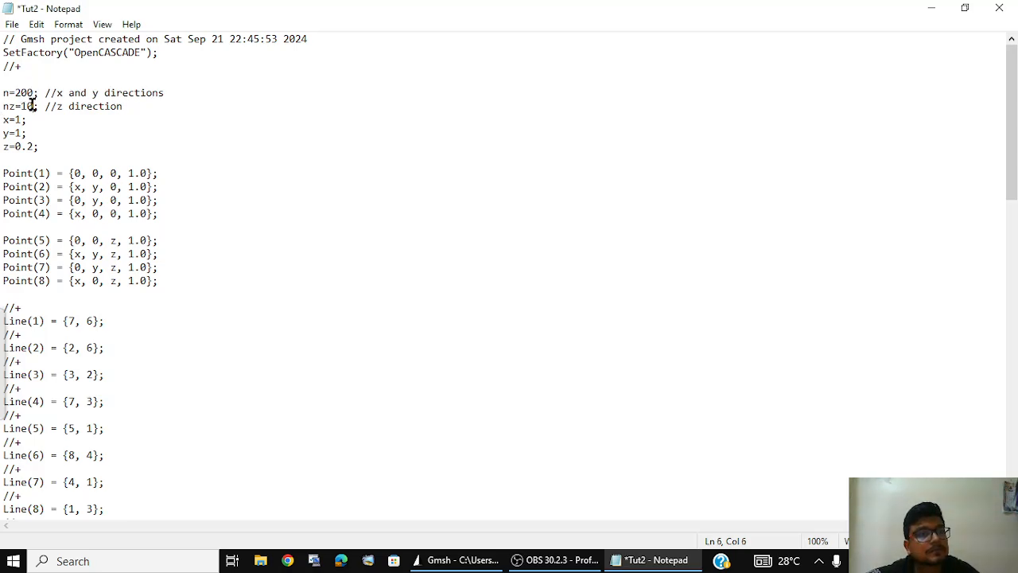
pyautogui.write('0')
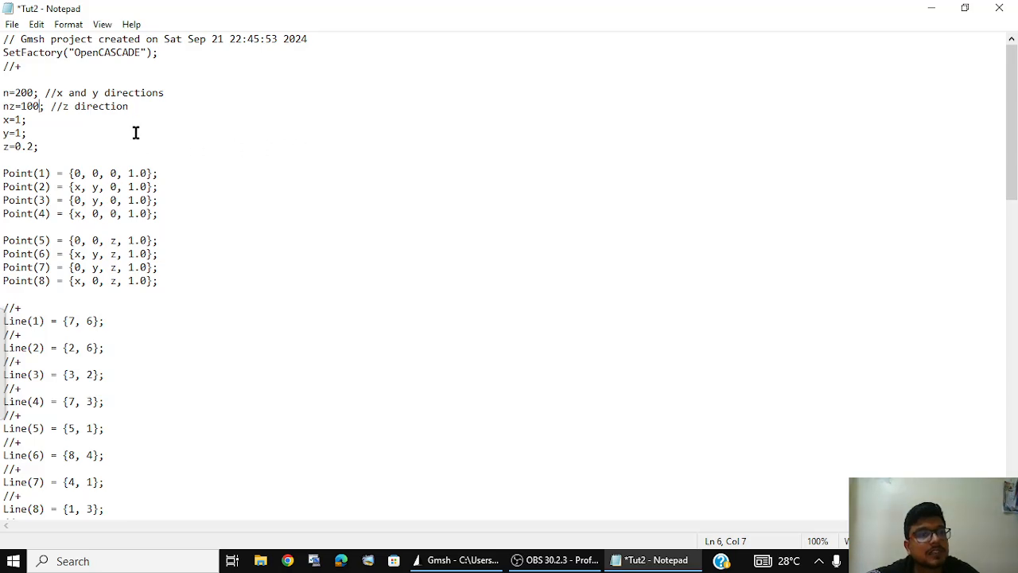
pyautogui.hotkey('ctrl', 's')
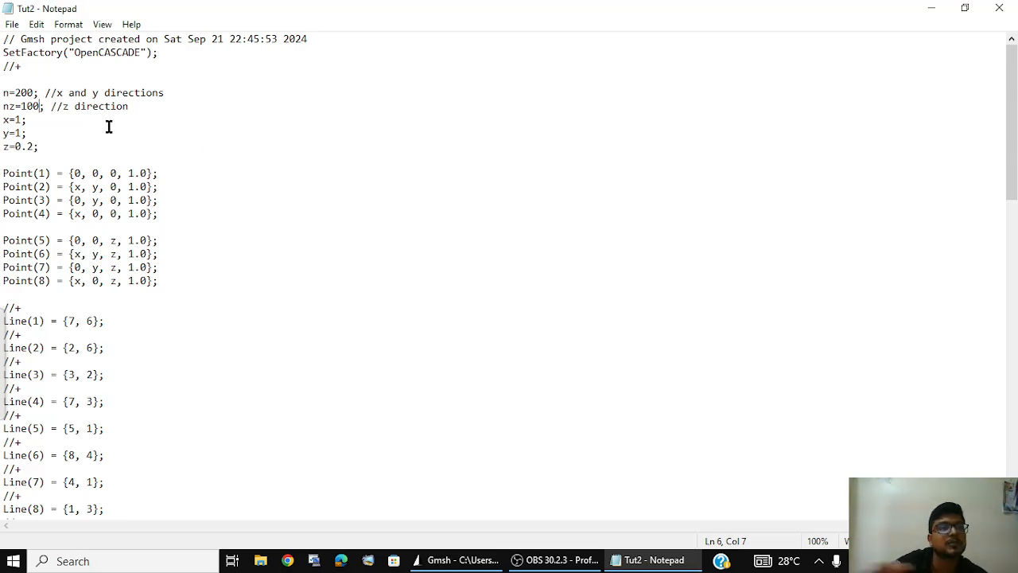
pyautogui.click(999, 8)
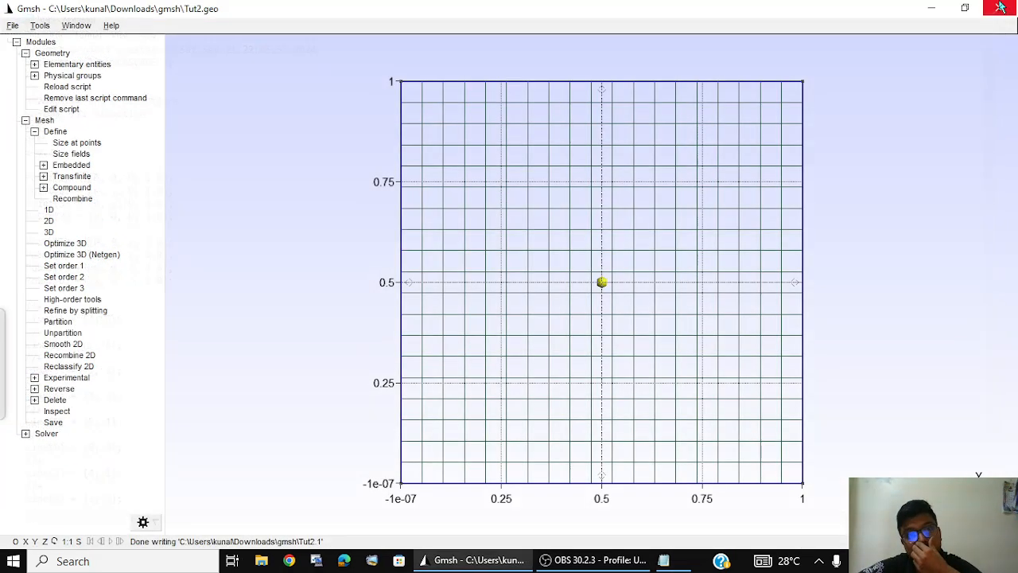
# Step: Reload the edited geometry script and generate the 1D and 2D meshes of the box
pyautogui.click(75, 87)
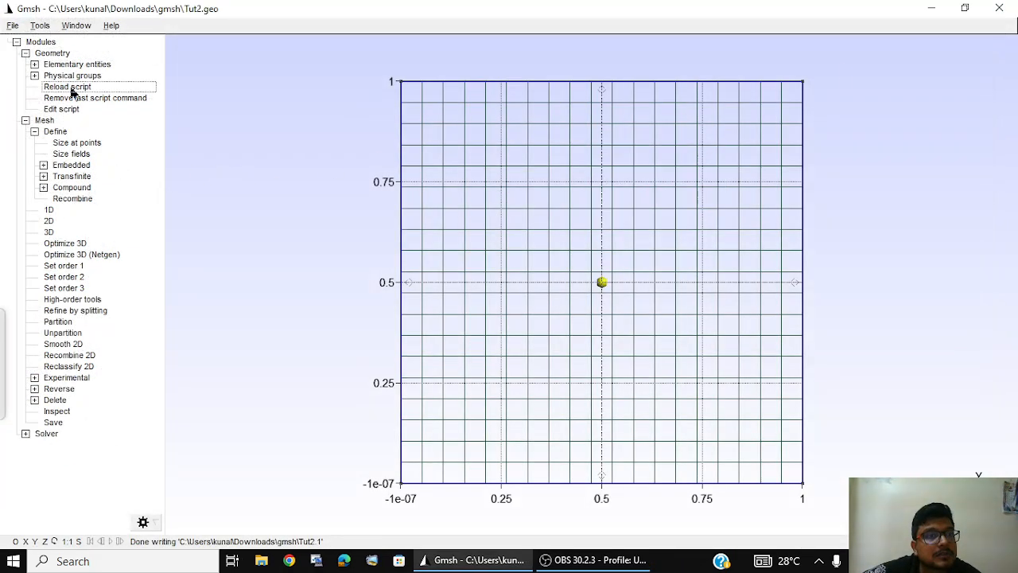
pyautogui.click(62, 212)
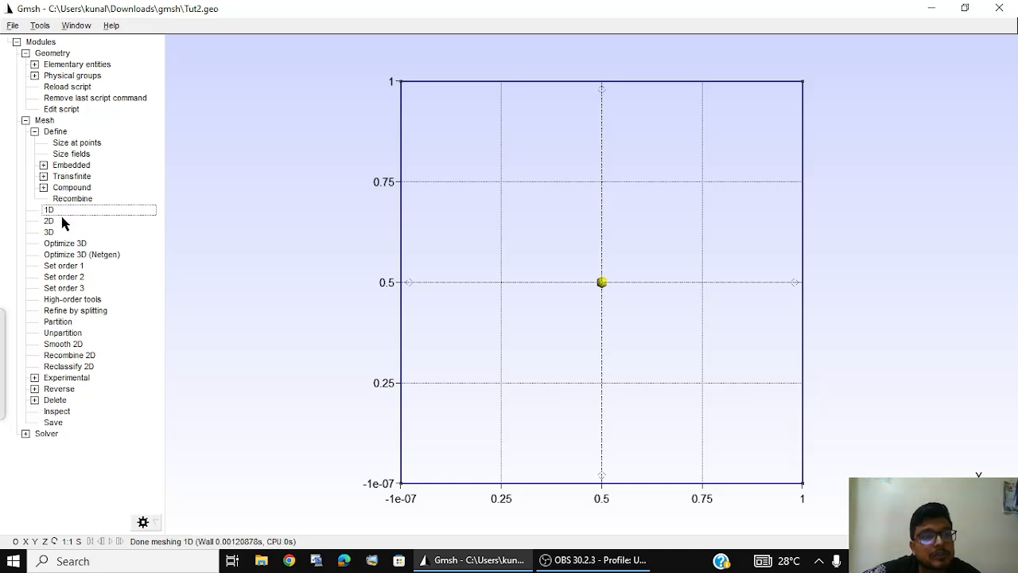
pyautogui.click(61, 220)
pyautogui.moveTo(620, 260)
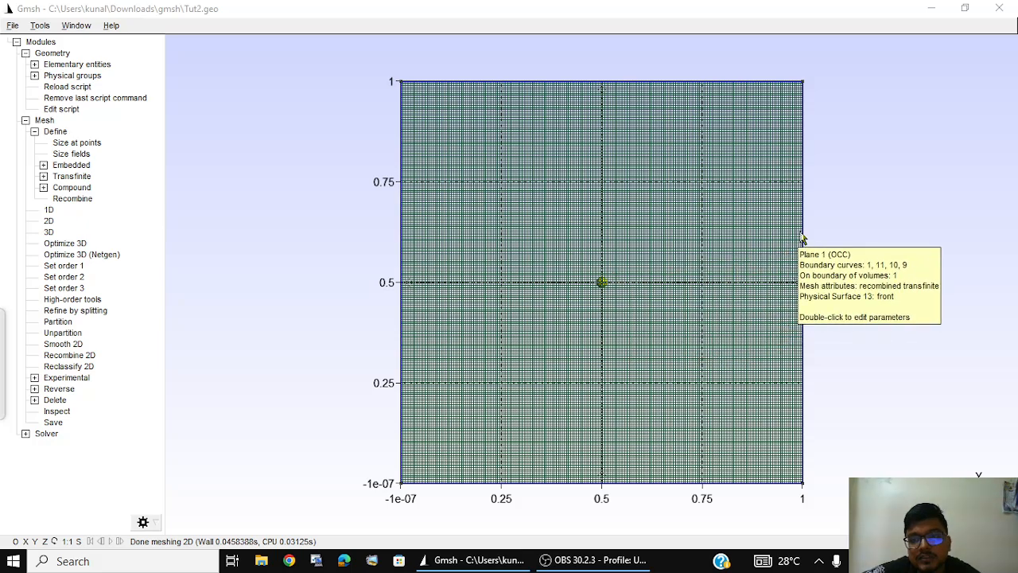
pyautogui.moveTo(736, 273)
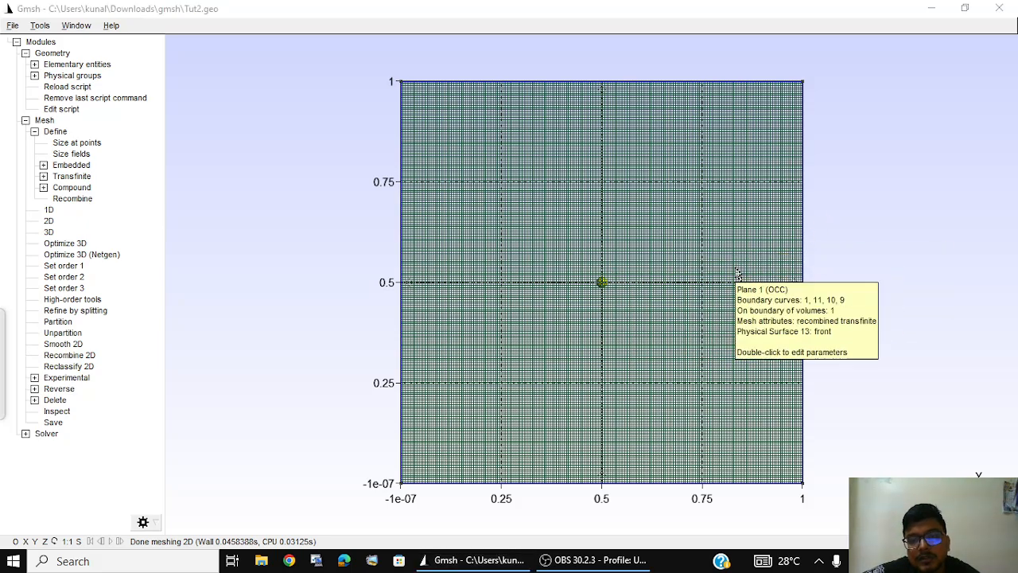
# Step: Examine the refined surface mesh from several angles and look through the mesh visibility options
pyautogui.moveTo(527, 278); pyautogui.dragTo(541, 240)
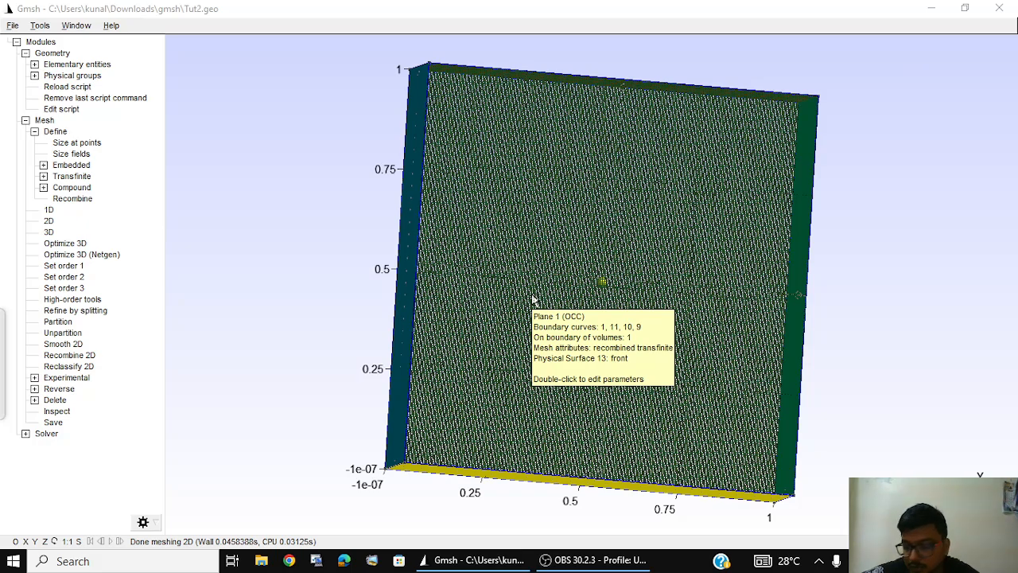
pyautogui.rightClick(324, 174)
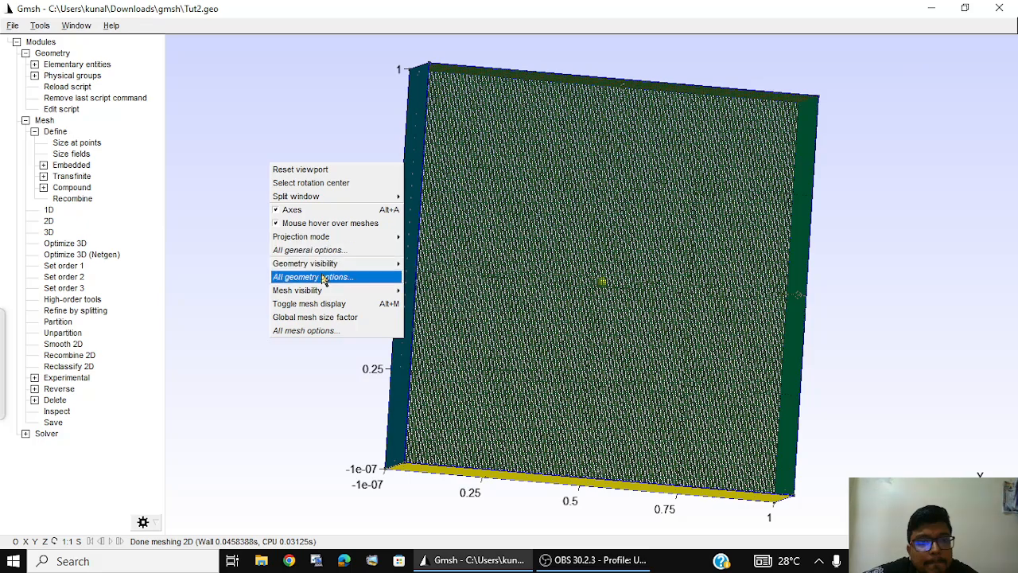
pyautogui.click(291, 367)
pyautogui.rightClick(311, 270)
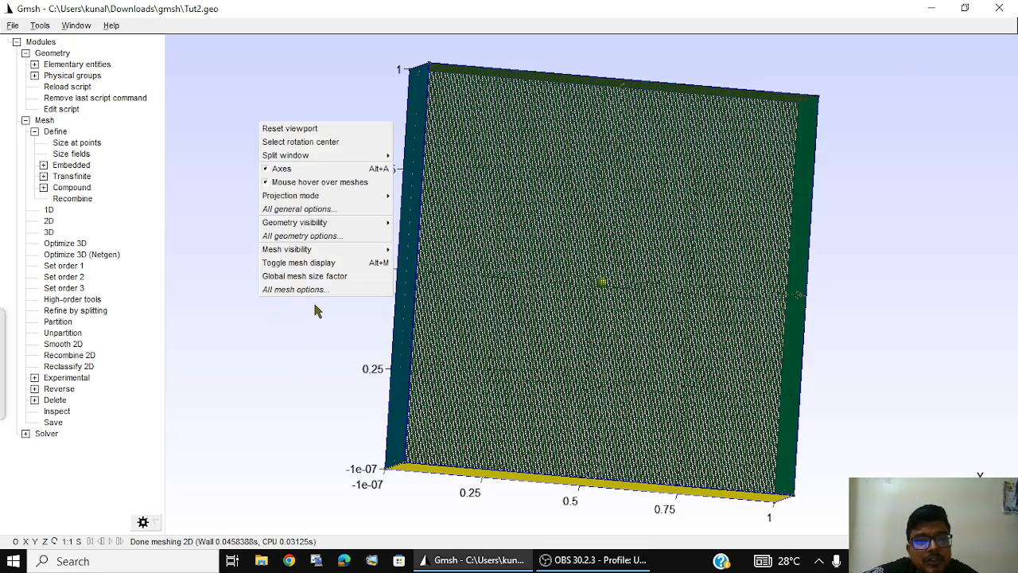
pyautogui.click(315, 291)
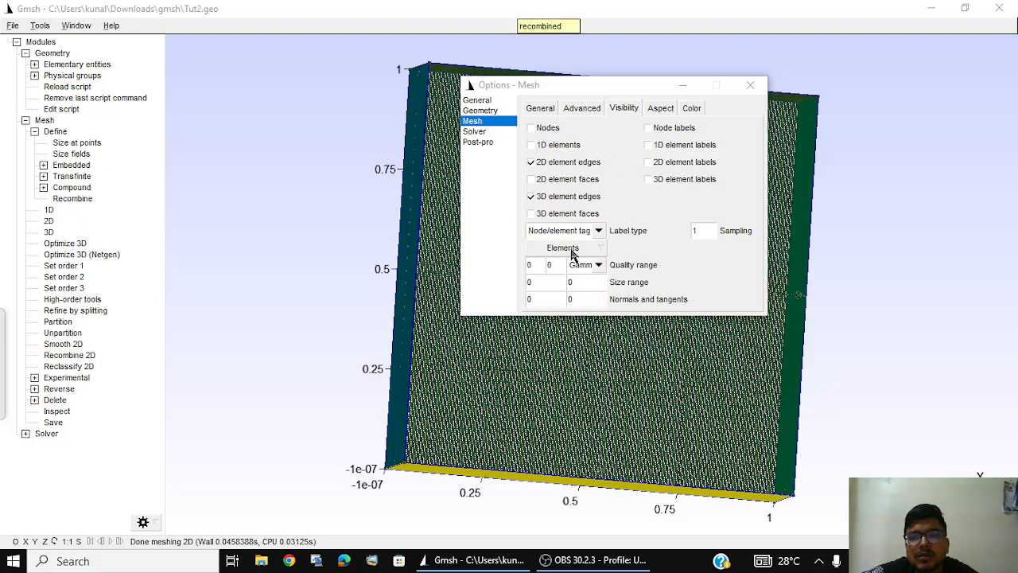
pyautogui.click(750, 84)
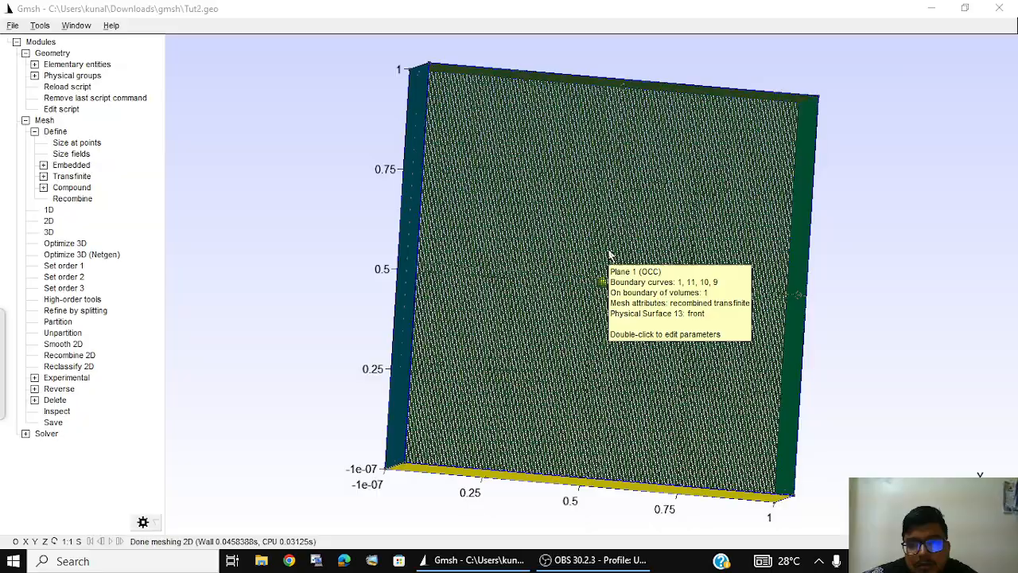
pyautogui.moveTo(523, 220); pyautogui.dragTo(649, 232)
pyautogui.moveTo(586, 334); pyautogui.dragTo(589, 219)
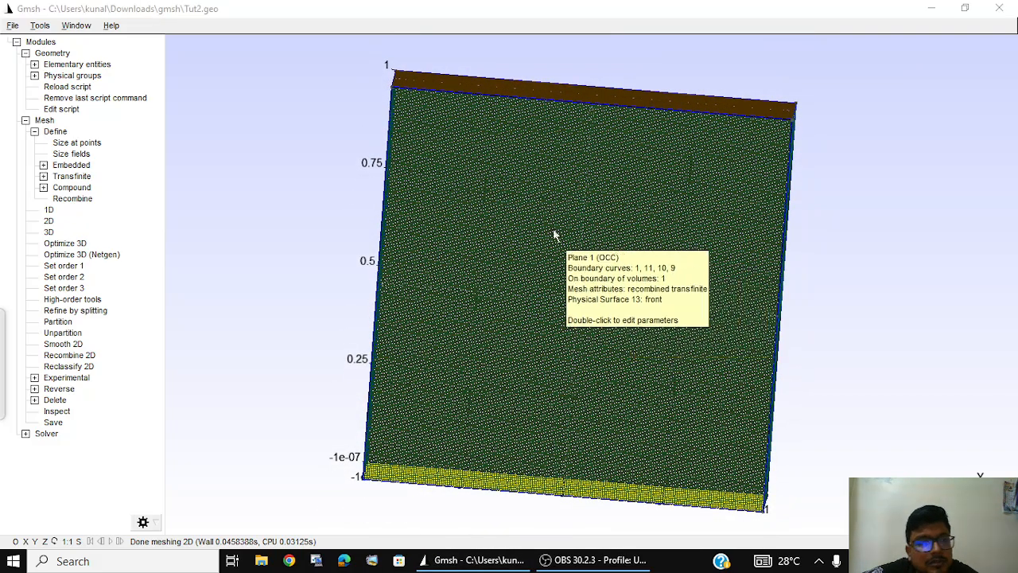
# Step: Regenerate the 1D mesh, then set n to 100 and nz to 50 in the geometry script, and save and close it
pyautogui.click(49, 210)
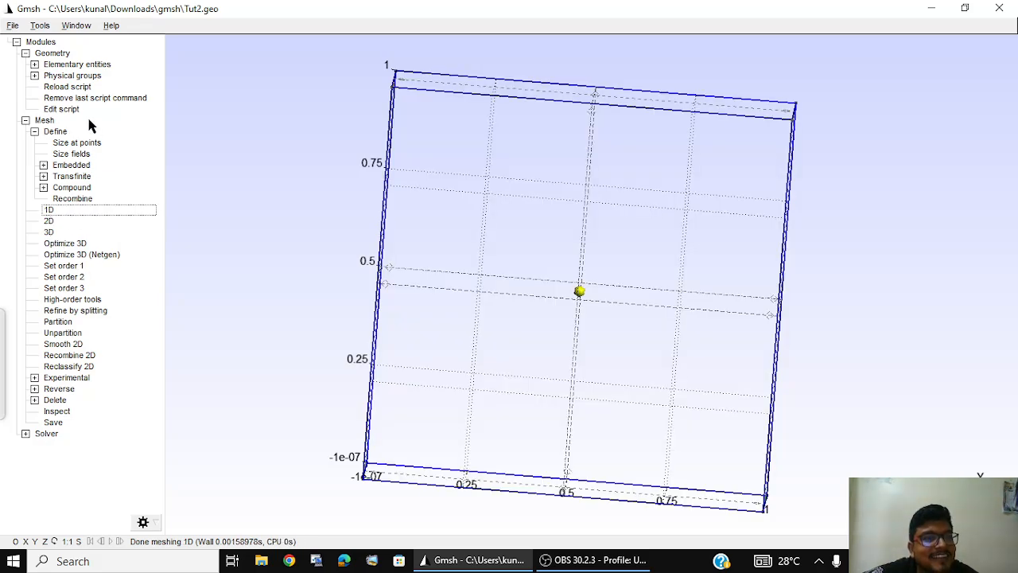
pyautogui.click(67, 109)
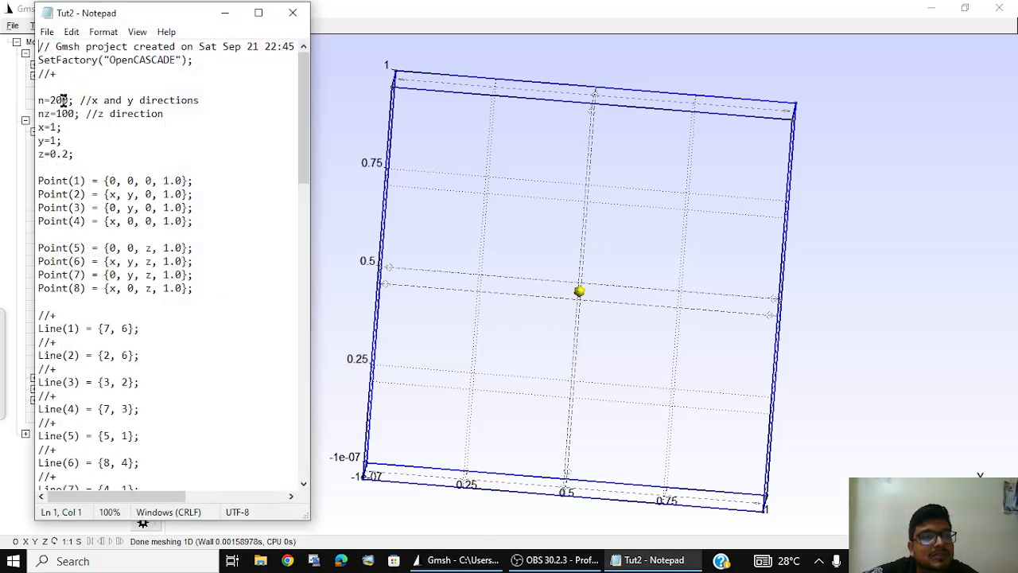
pyautogui.moveTo(69, 100); pyautogui.dragTo(50, 104)
pyautogui.write('100')
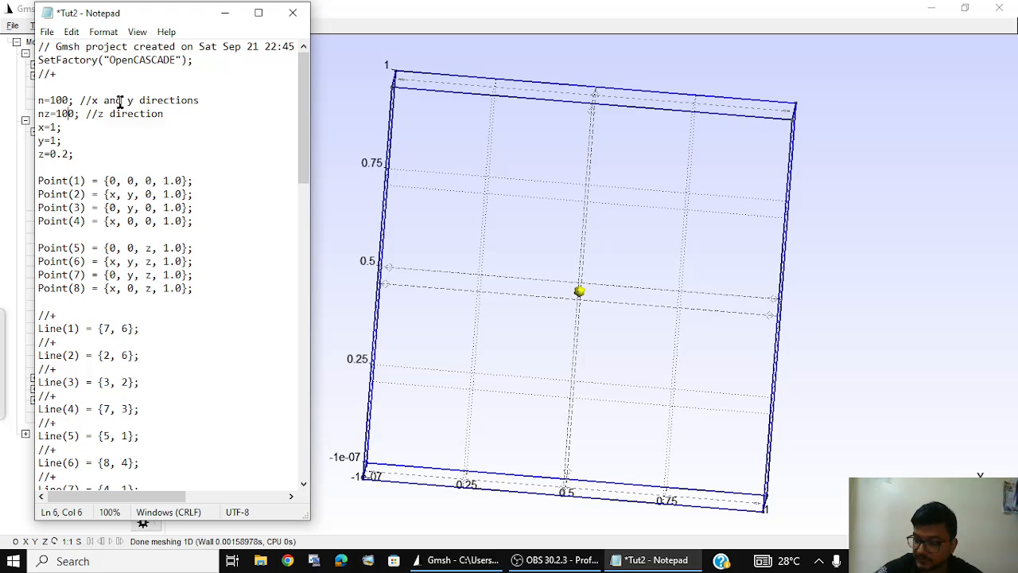
pyautogui.press('BackSpace')
pyautogui.press('BackSpace')
pyautogui.write('5')
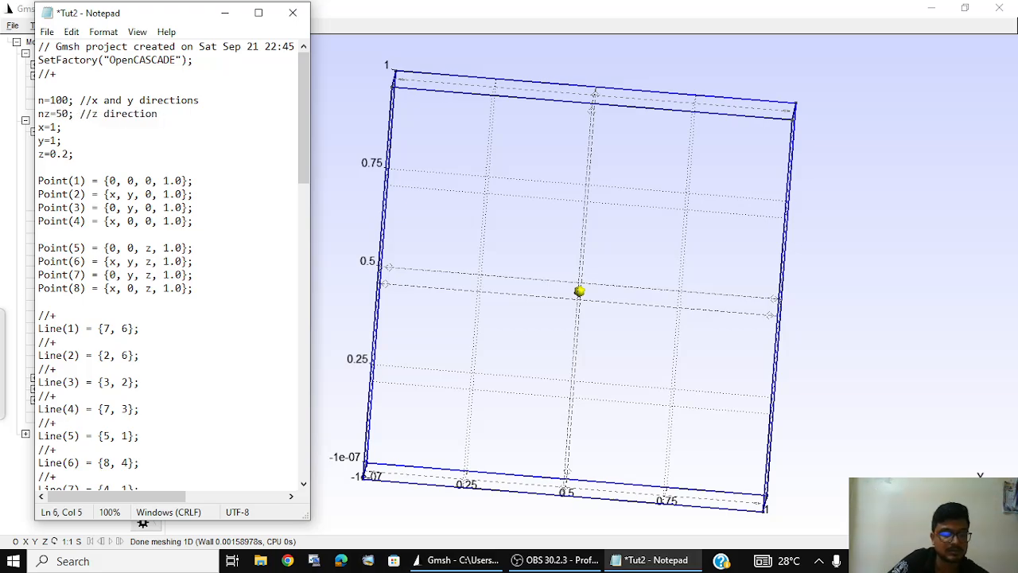
pyautogui.hotkey('ctrl', 's')
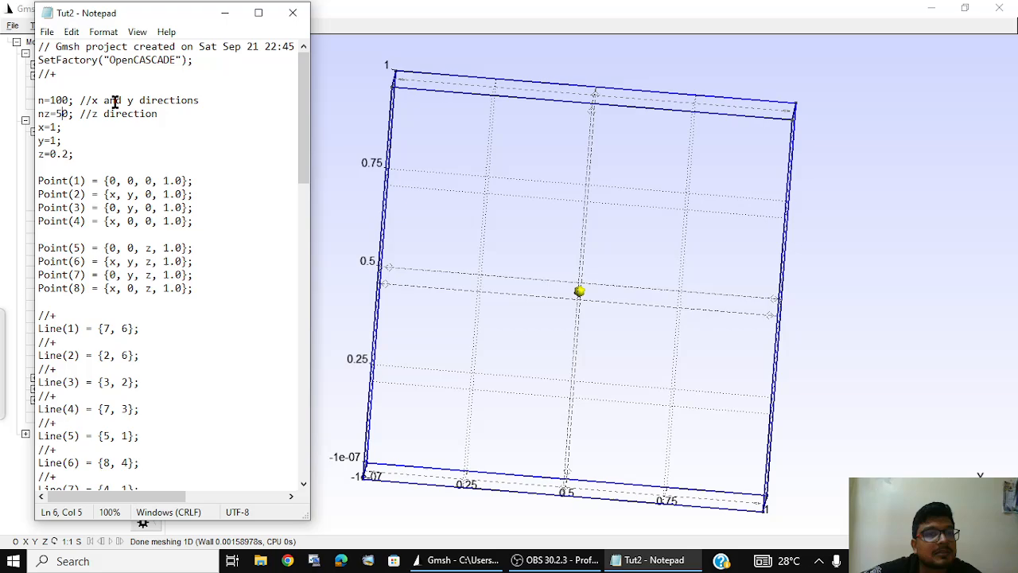
pyautogui.click(292, 13)
# Step: Reload the edited geometry script and generate the 2D and 3D meshes of the box
pyautogui.click(53, 89)
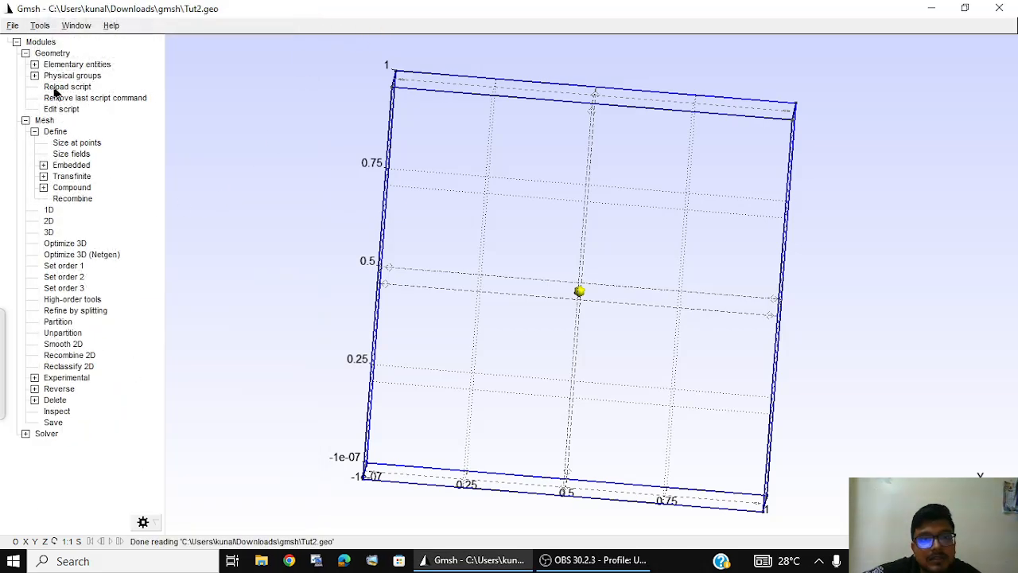
pyautogui.click(57, 219)
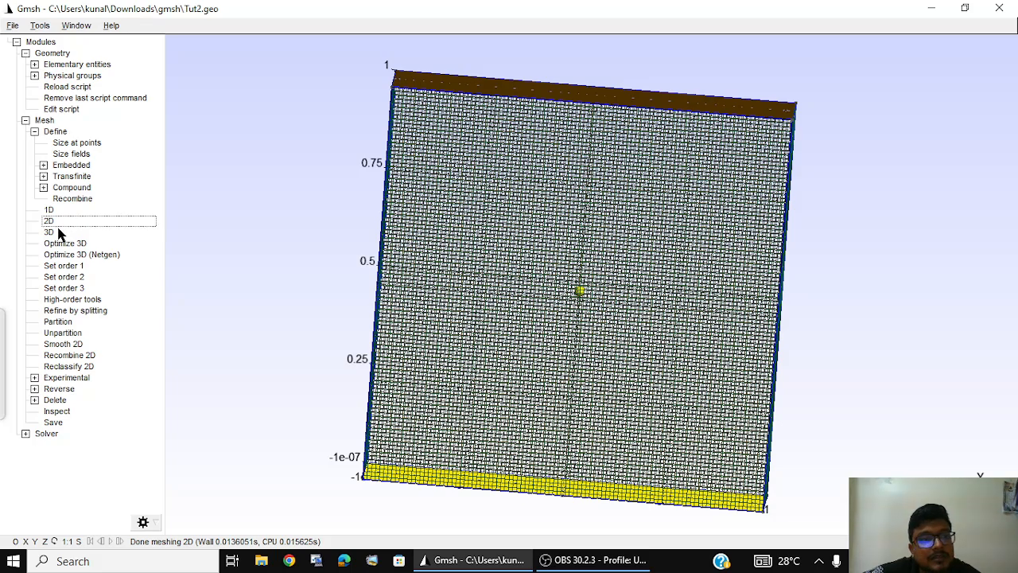
pyautogui.click(59, 233)
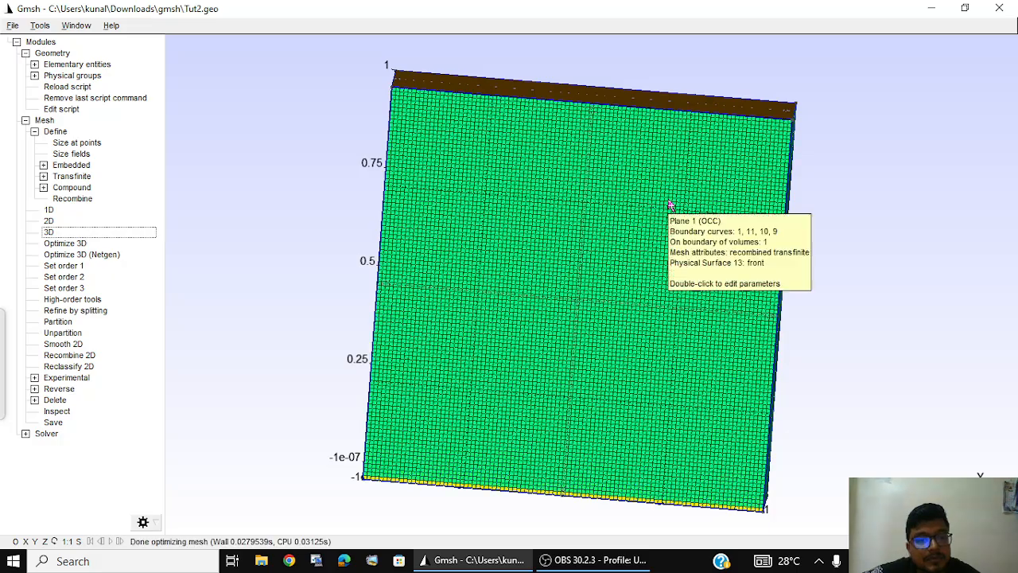
# Step: Examine the front, back and side faces of the 3D box mesh from several angles
pyautogui.moveTo(692, 186); pyautogui.dragTo(572, 338)
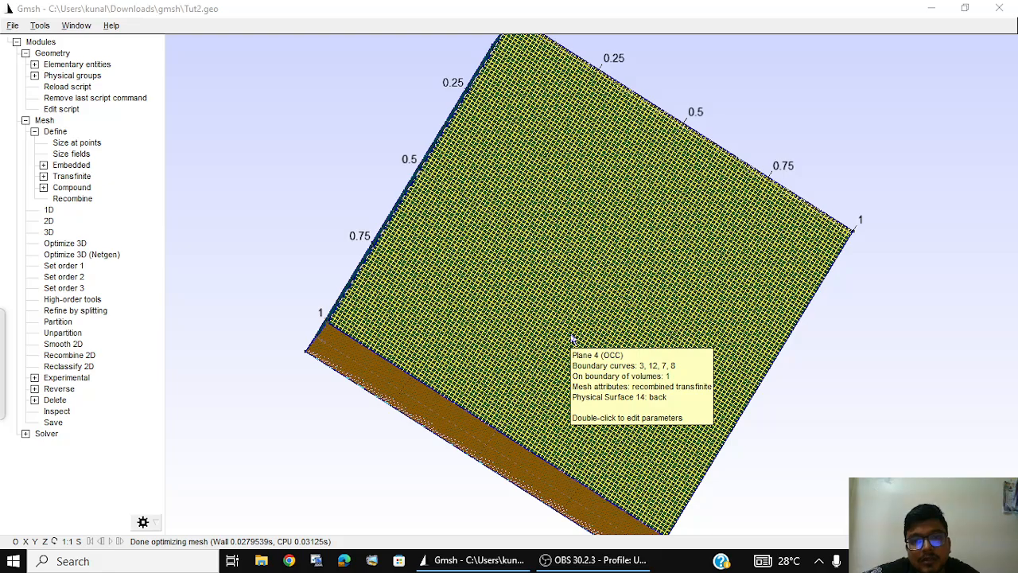
pyautogui.moveTo(547, 186); pyautogui.dragTo(594, 135)
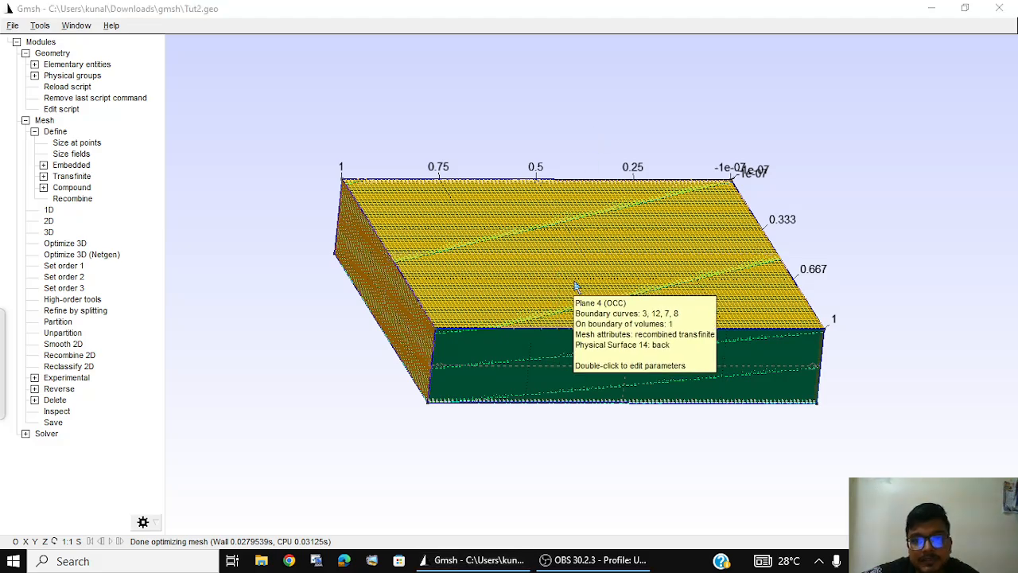
pyautogui.moveTo(597, 291); pyautogui.dragTo(607, 86)
pyautogui.moveTo(660, 404); pyautogui.dragTo(637, 191)
pyautogui.moveTo(629, 278); pyautogui.dragTo(640, 57)
pyautogui.moveTo(559, 318); pyautogui.dragTo(405, 358)
pyautogui.moveTo(609, 294); pyautogui.dragTo(445, 263)
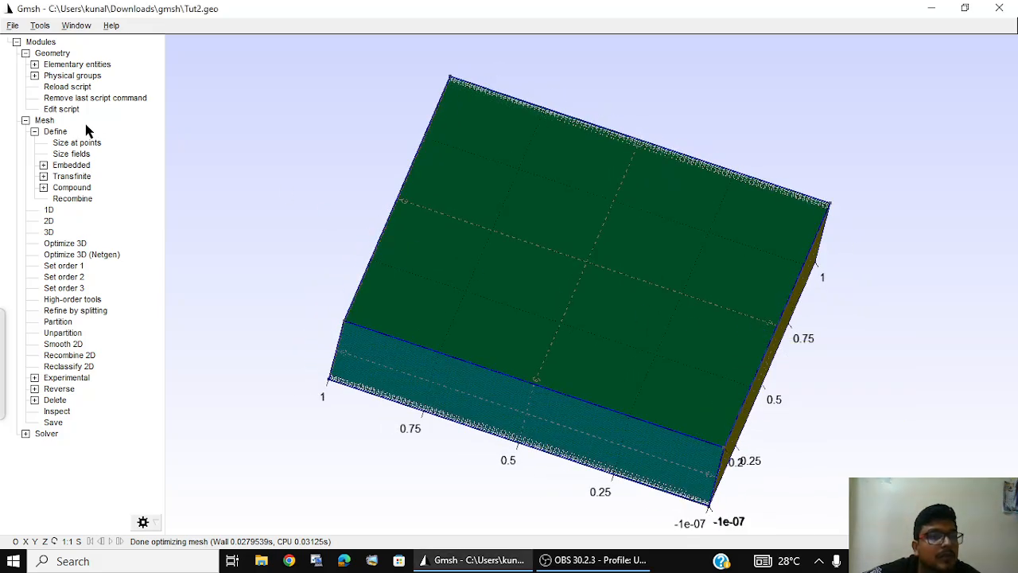
pyautogui.click(43, 164)
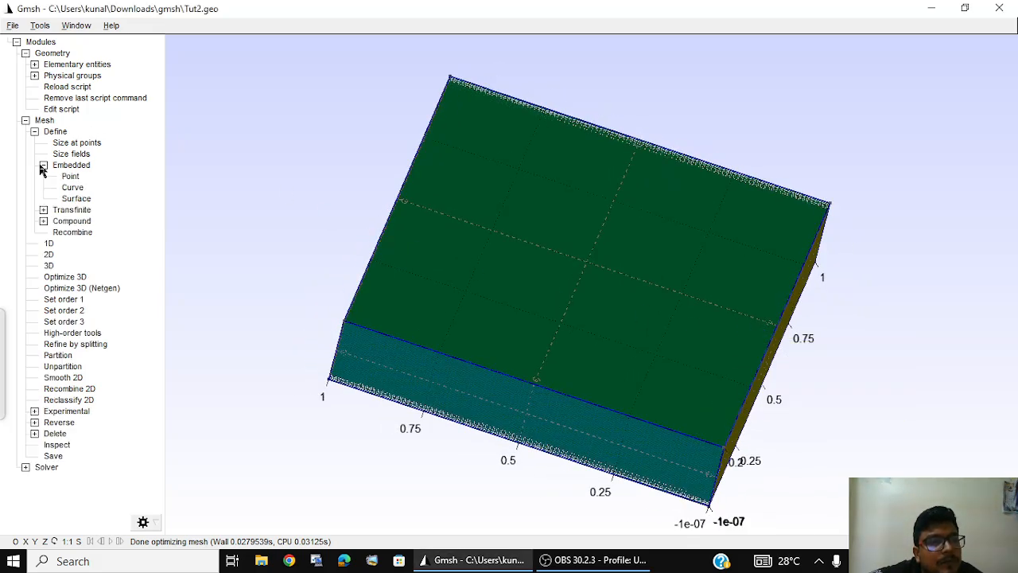
pyautogui.click(43, 165)
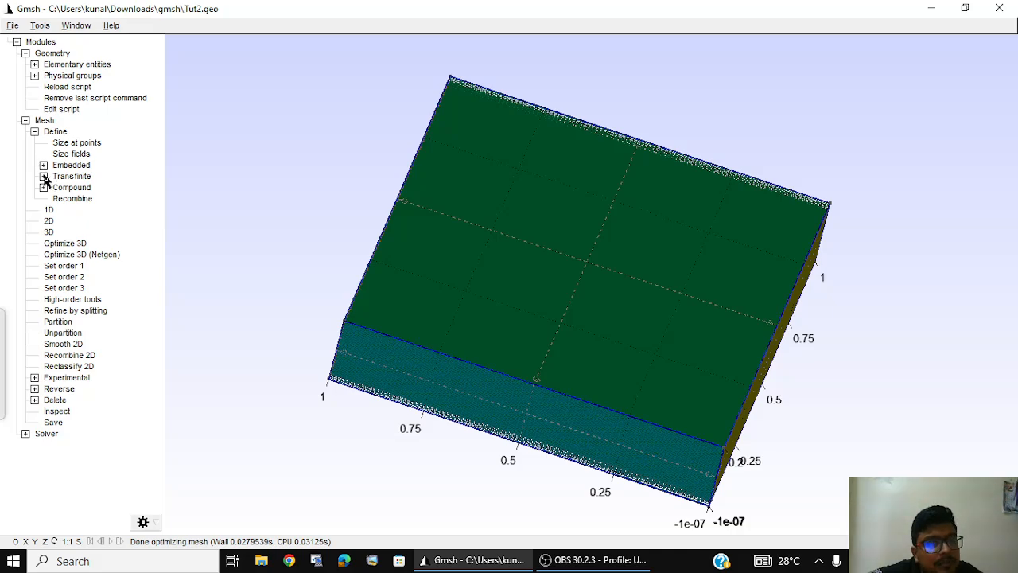
pyautogui.click(43, 176)
pyautogui.click(44, 175)
pyautogui.click(43, 187)
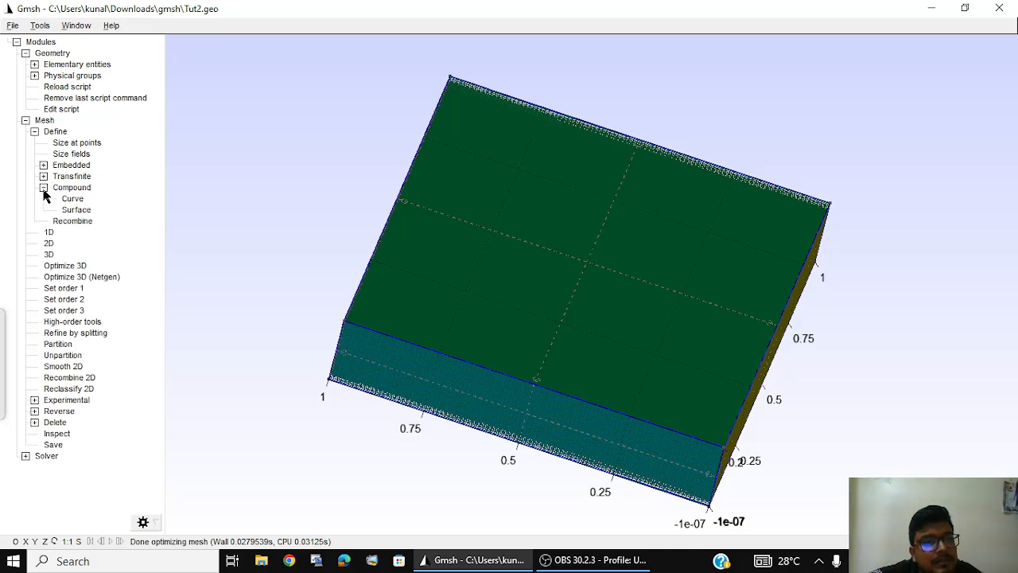
pyautogui.click(43, 187)
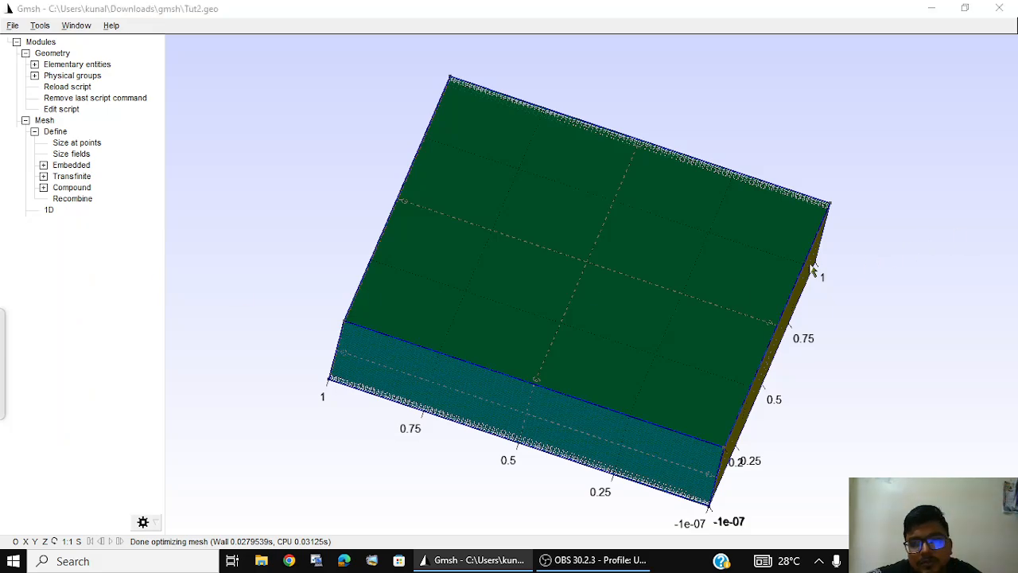
pyautogui.moveTo(575, 352)
pyautogui.moveTo(575, 356); pyautogui.dragTo(500, 348)
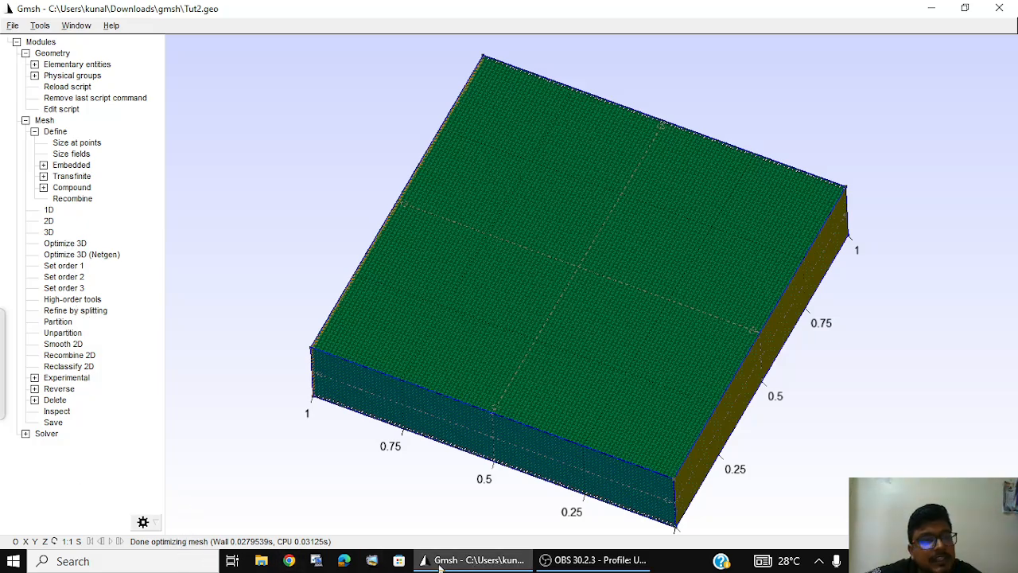
pyautogui.moveTo(462, 561)
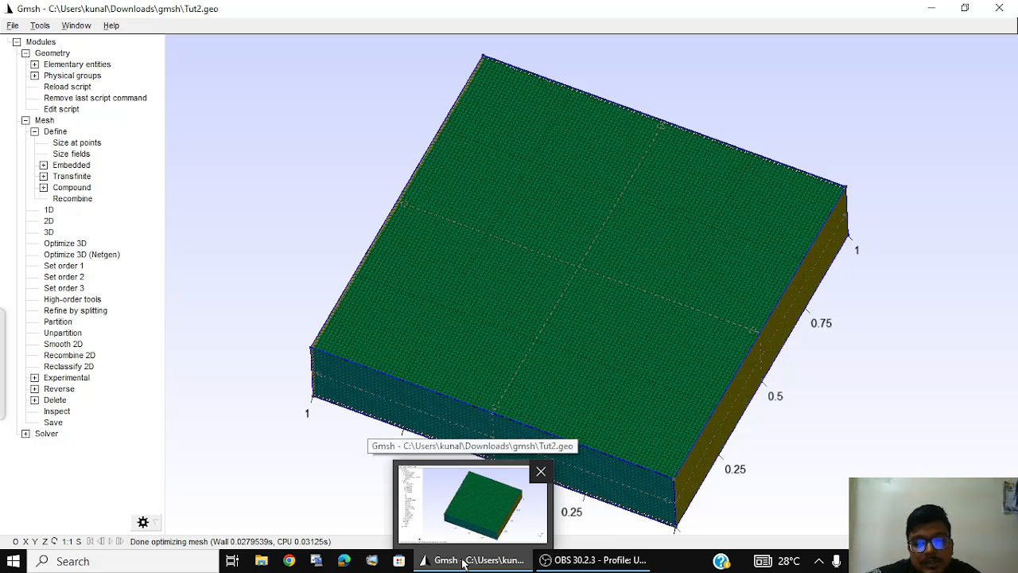
# Step: Edit the geometry script to set n to 20 and nz to 10, and save and close it
pyautogui.click(52, 109)
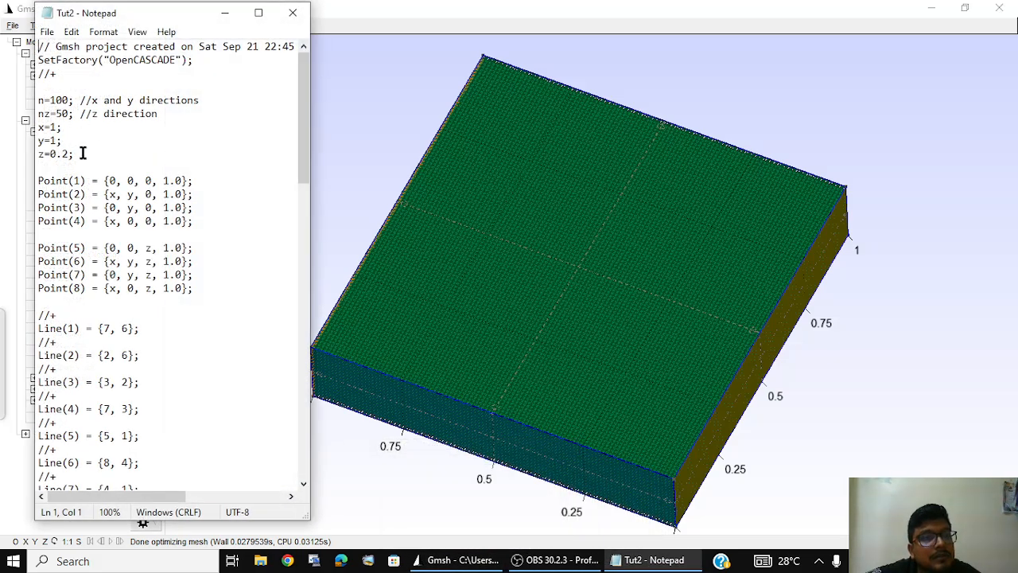
pyautogui.click(64, 100)
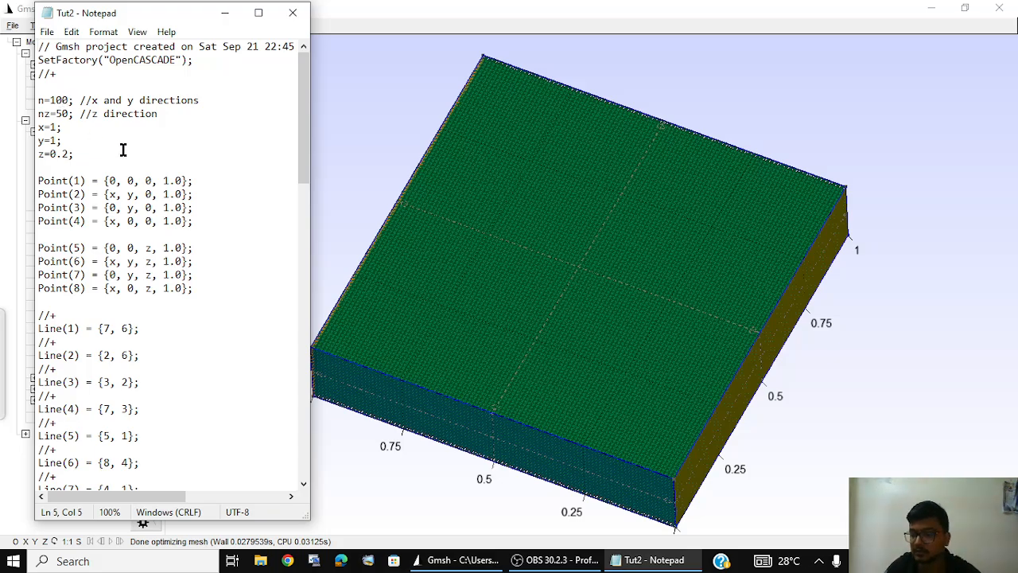
pyautogui.press('BackSpace')
pyautogui.press('BackSpace')
pyautogui.write('2')
pyautogui.press('Down')
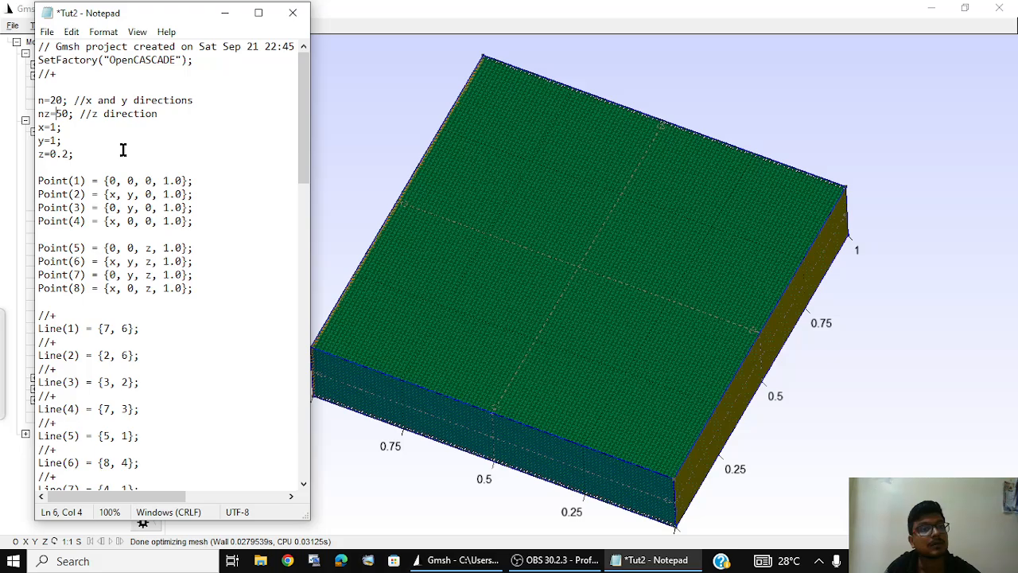
pyautogui.press('BackSpace')
pyautogui.write('1')
pyautogui.hotkey('ctrl', 's')
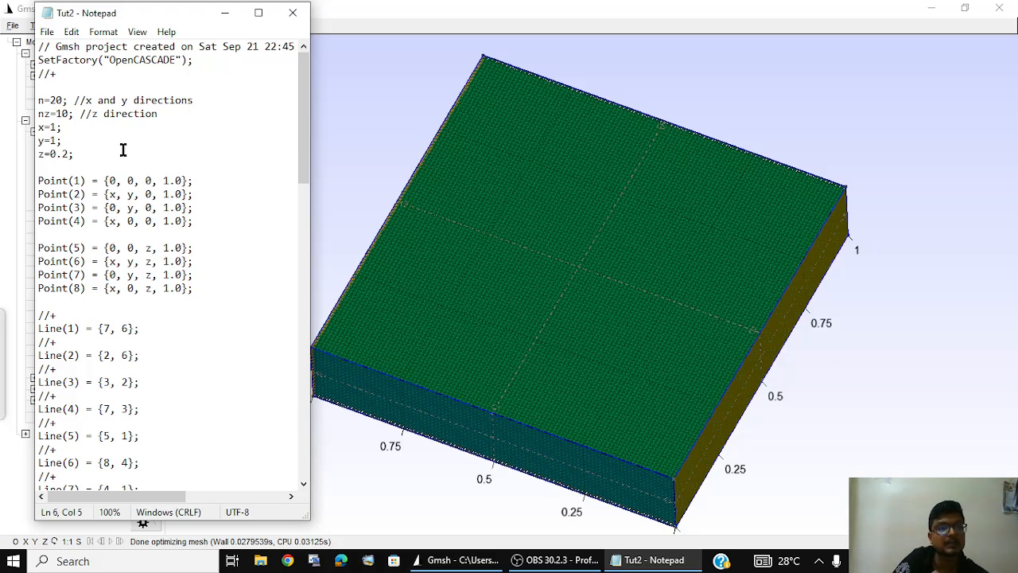
pyautogui.click(293, 12)
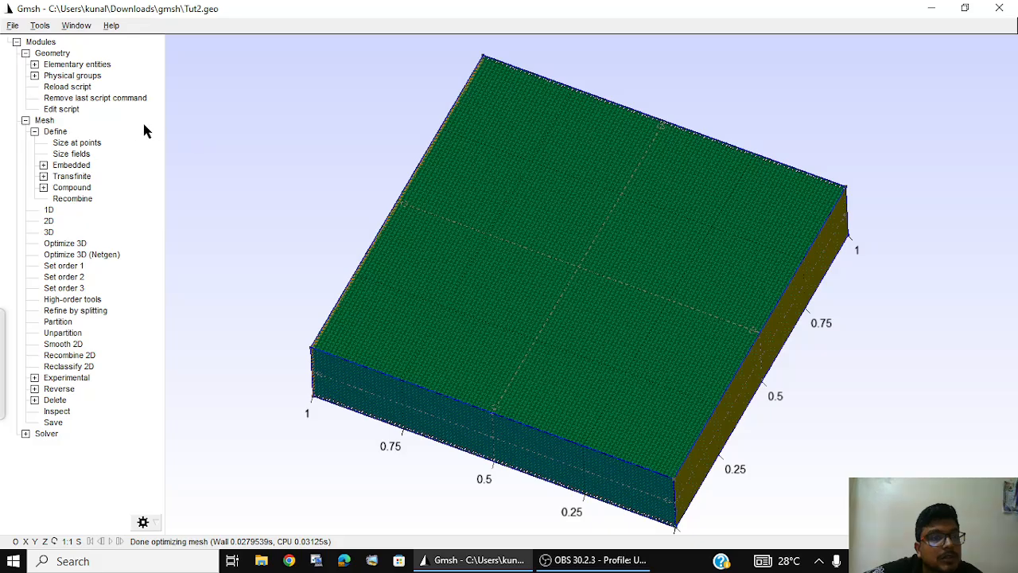
# Step: Generate the 3D mesh of the box from the reloaded geometry script and reset the viewport
pyautogui.click(66, 90)
pyautogui.click(68, 233)
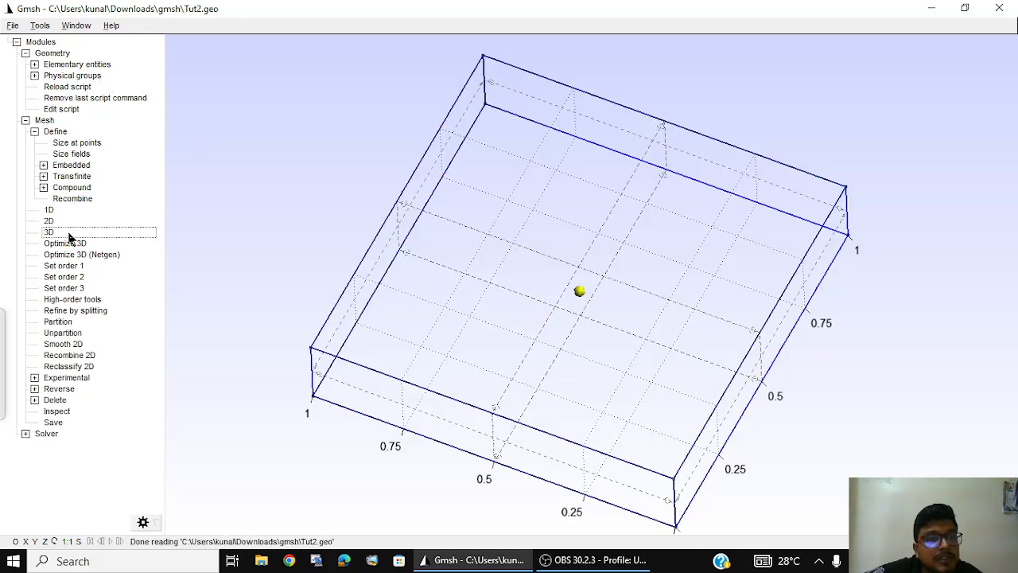
pyautogui.moveTo(405, 200); pyautogui.dragTo(306, 240)
pyautogui.doubleClick(307, 240)
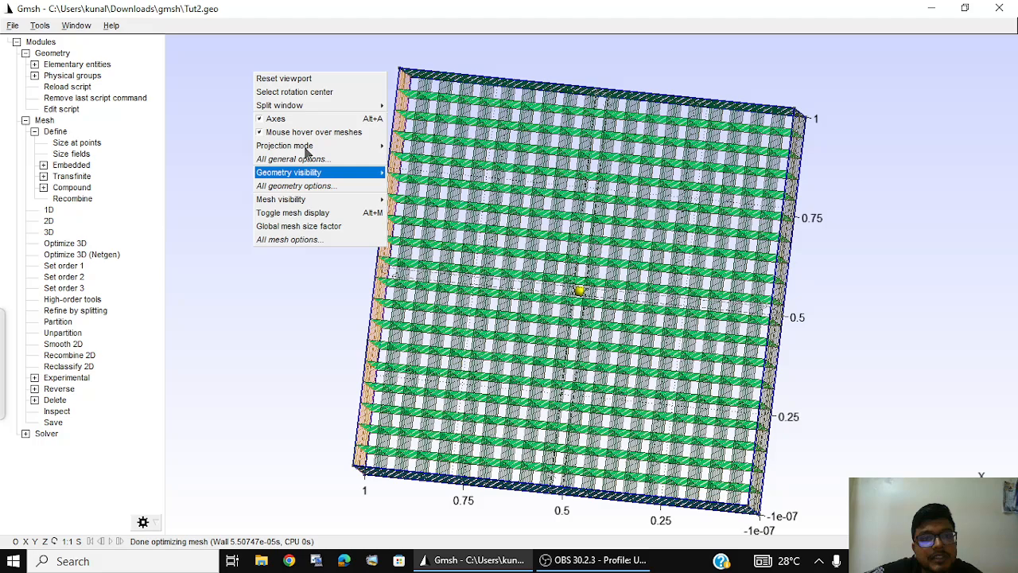
pyautogui.click(315, 82)
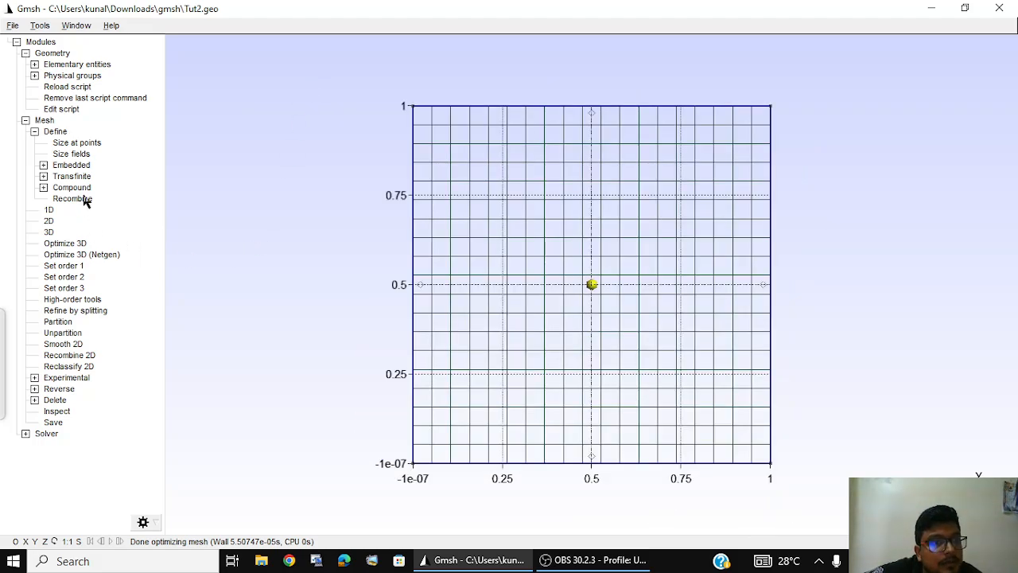
# Step: Refine the 3D mesh by splitting three times and inspect the box from several angles
pyautogui.click(69, 311)
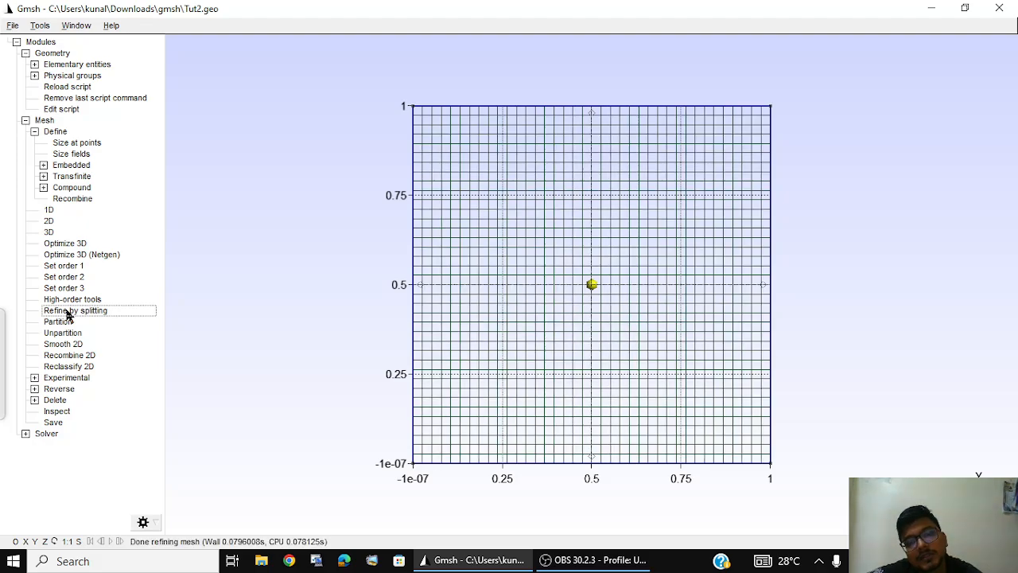
pyautogui.click(69, 311)
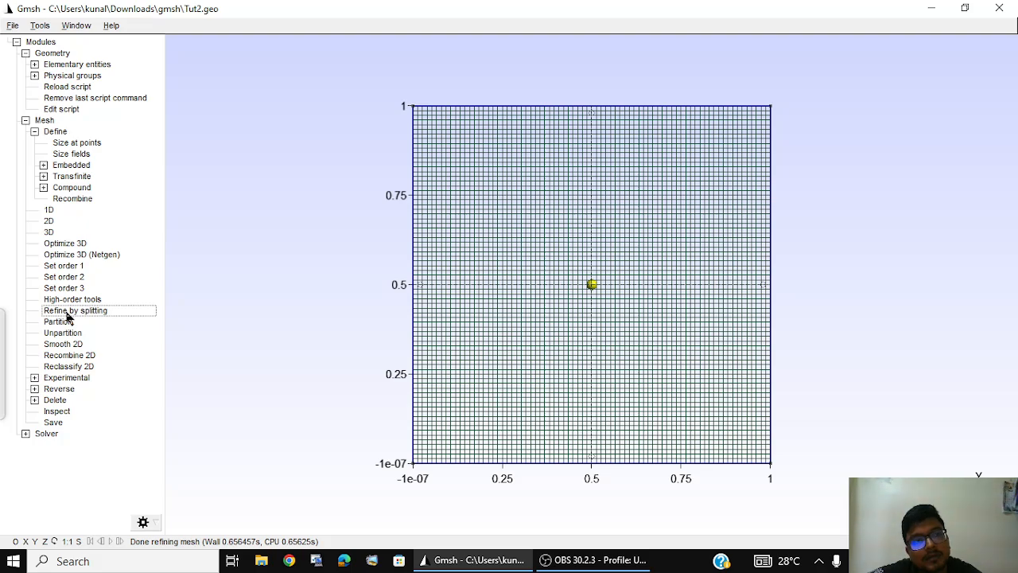
pyautogui.click(66, 312)
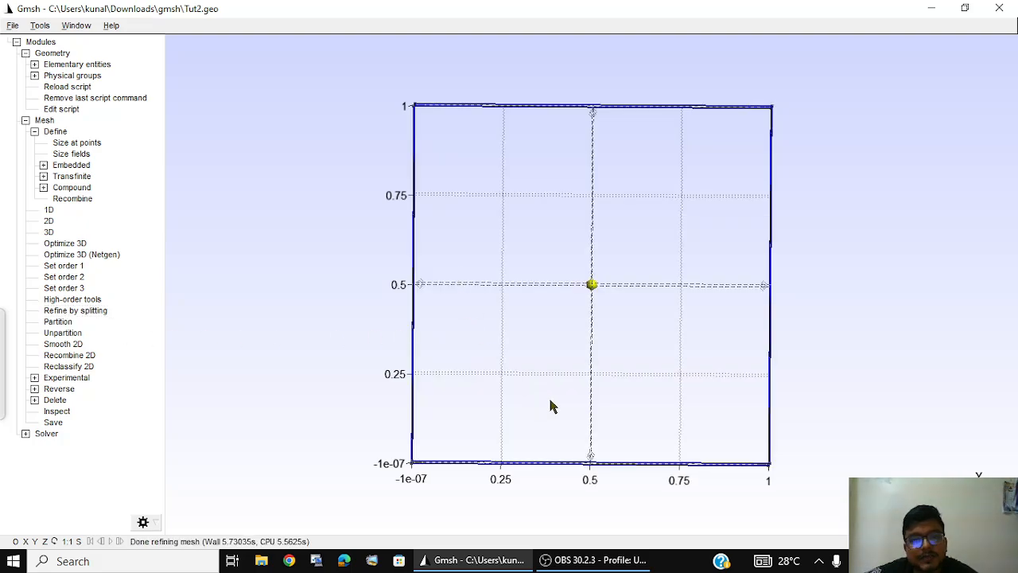
pyautogui.moveTo(663, 428); pyautogui.dragTo(650, 401)
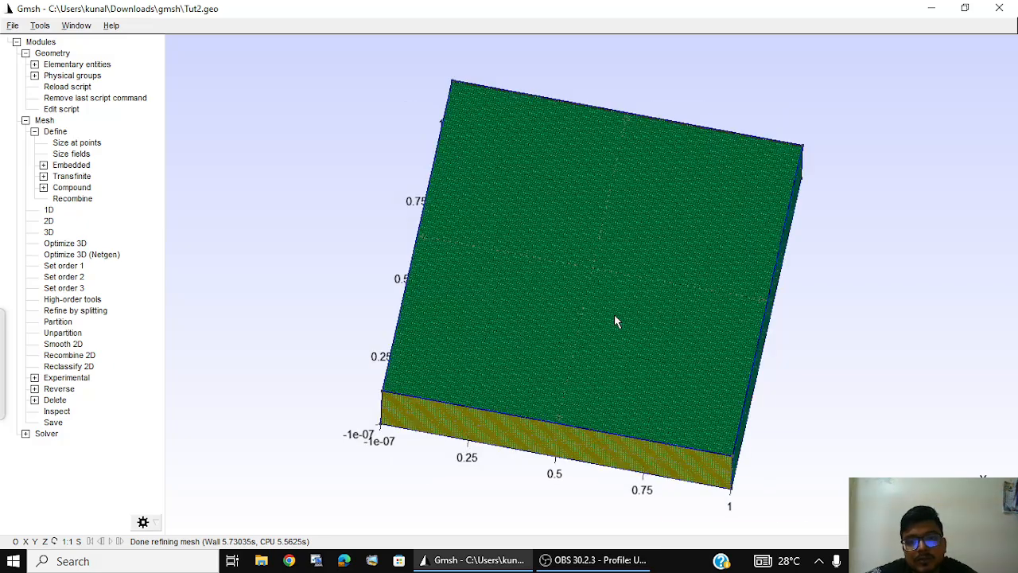
pyautogui.moveTo(615, 315)
pyautogui.mouseDown()
pyautogui.moveTo(604, 288)
pyautogui.moveTo(631, 374)
pyautogui.moveTo(613, 300)
pyautogui.mouseUp()
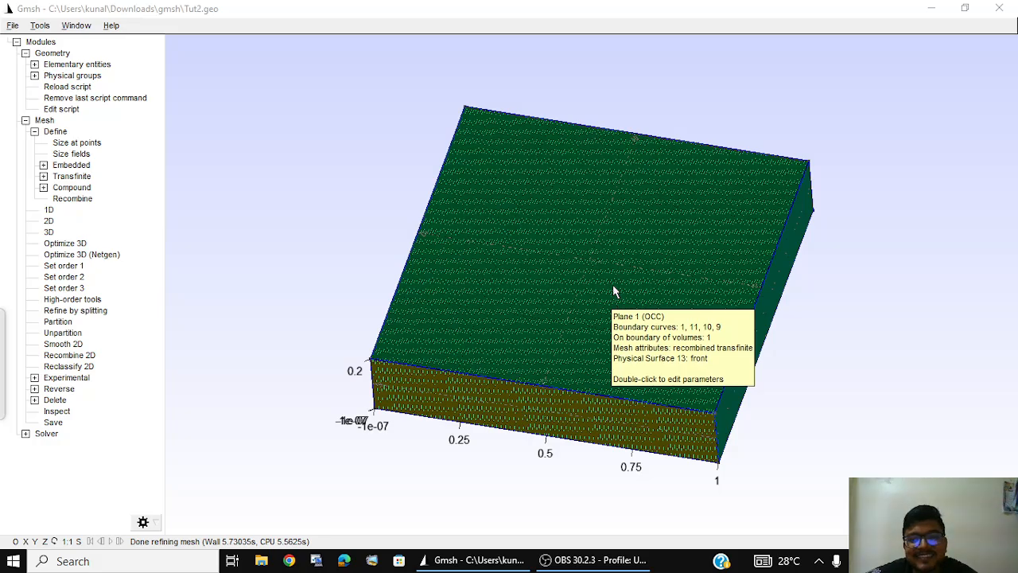
pyautogui.moveTo(613, 300); pyautogui.dragTo(668, 413)
pyautogui.moveTo(586, 293); pyautogui.dragTo(609, 317)
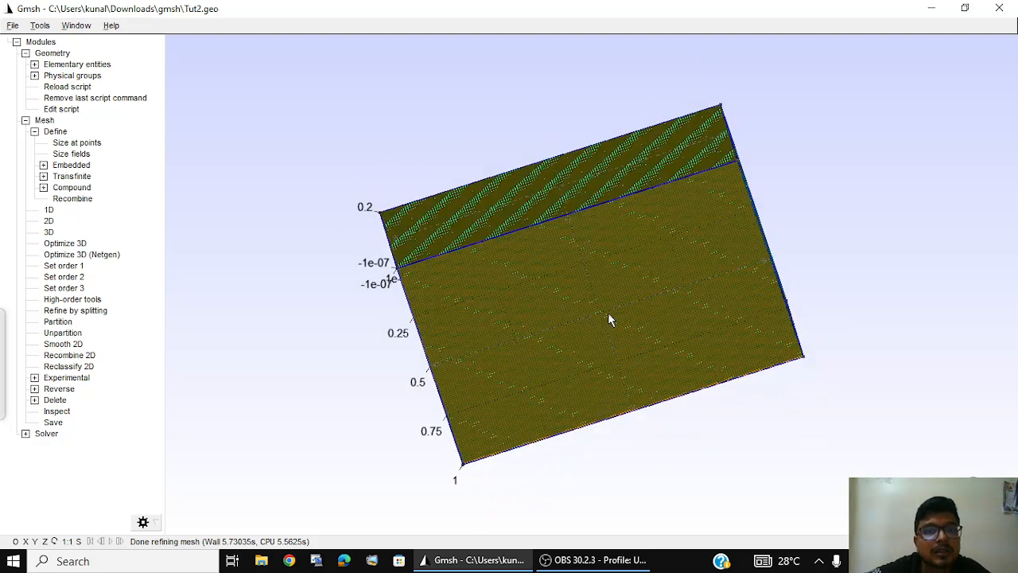
# Step: Regenerate the 1D and 2D meshes of the box and refine the surface mesh once by splitting
pyautogui.click(69, 210)
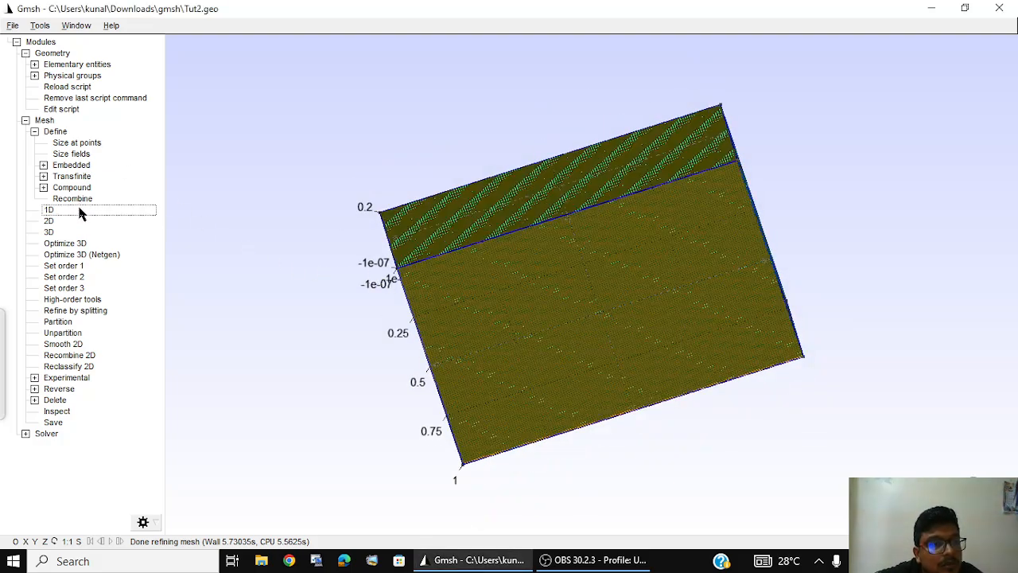
pyautogui.click(82, 221)
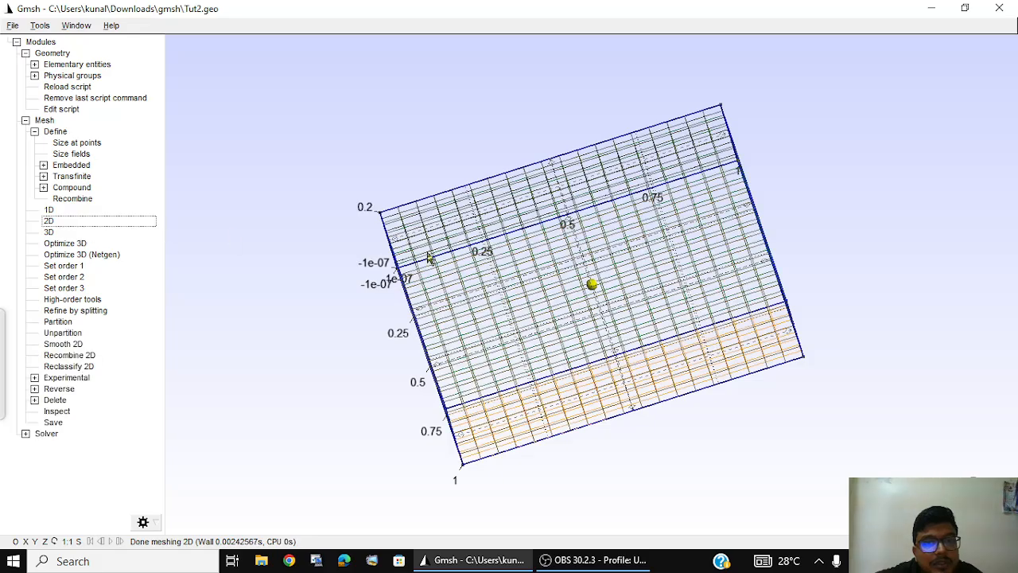
pyautogui.moveTo(647, 256); pyautogui.dragTo(649, 95)
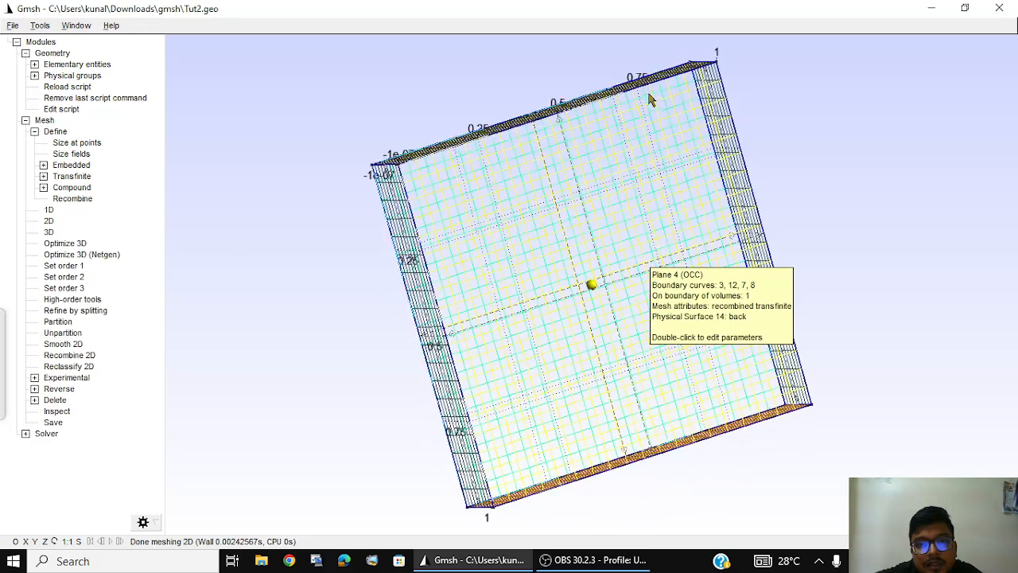
pyautogui.click(76, 310)
pyautogui.moveTo(727, 287); pyautogui.dragTo(595, 295)
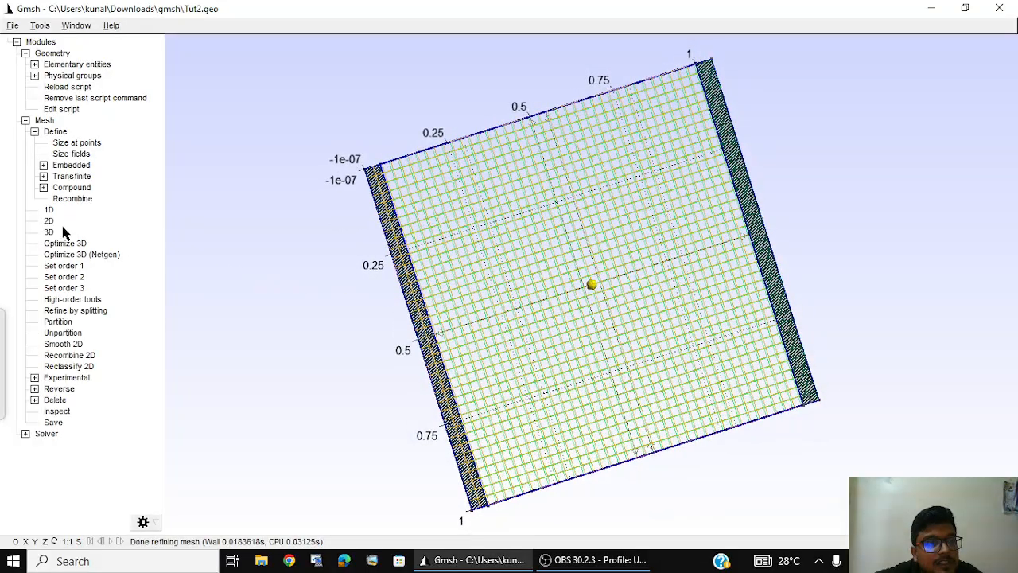
# Step: Generate the 3D mesh from the refined surface mesh and inspect the box from several angles
pyautogui.click(62, 233)
pyautogui.moveTo(795, 282); pyautogui.dragTo(774, 361)
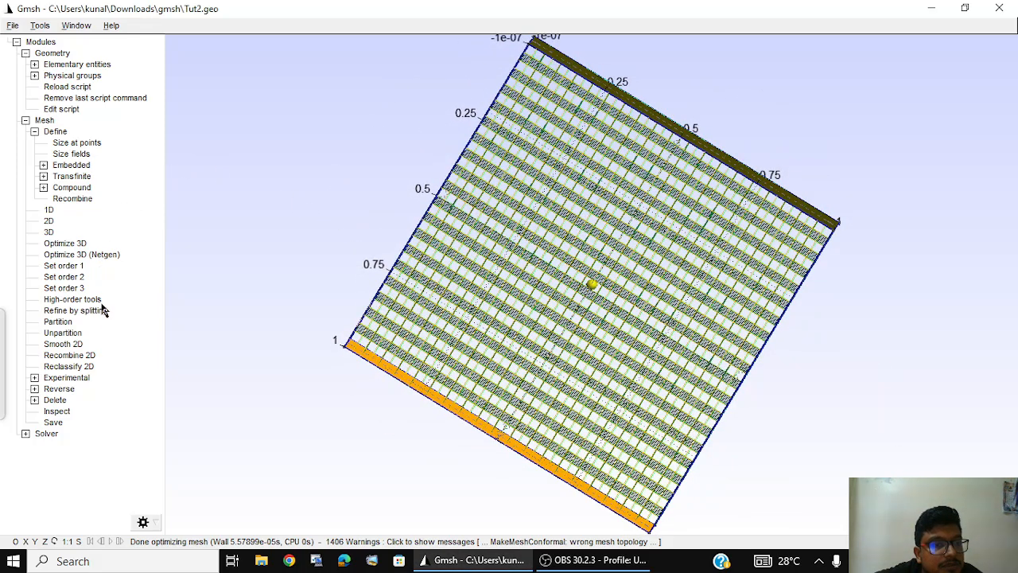
pyautogui.click(26, 434)
pyautogui.click(25, 433)
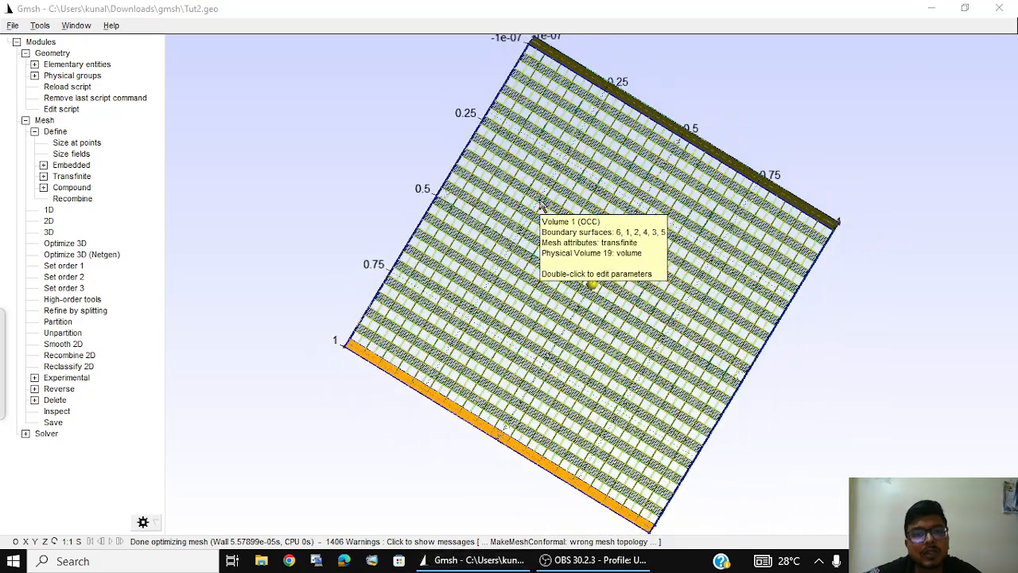
pyautogui.moveTo(403, 119); pyautogui.dragTo(255, 191)
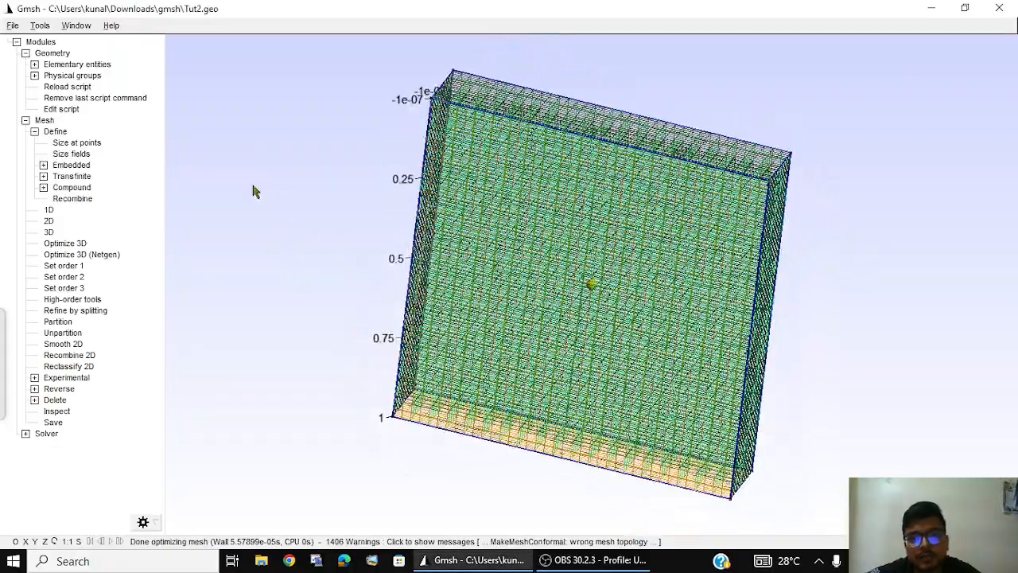
pyautogui.moveTo(819, 127); pyautogui.dragTo(825, 221)
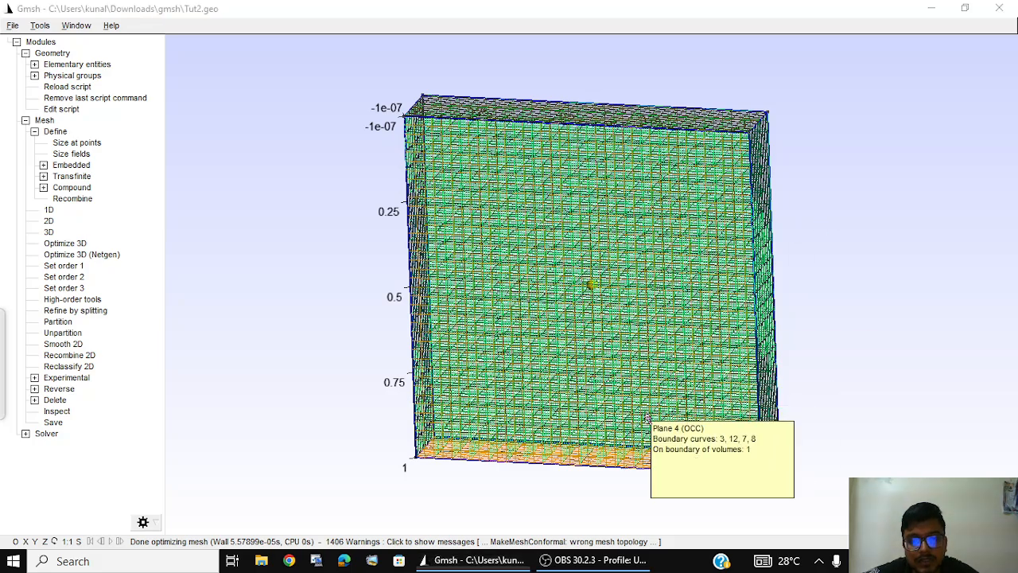
# Step: Open the message log, review the mesh generation warnings, and clear the log
pyautogui.click(561, 543)
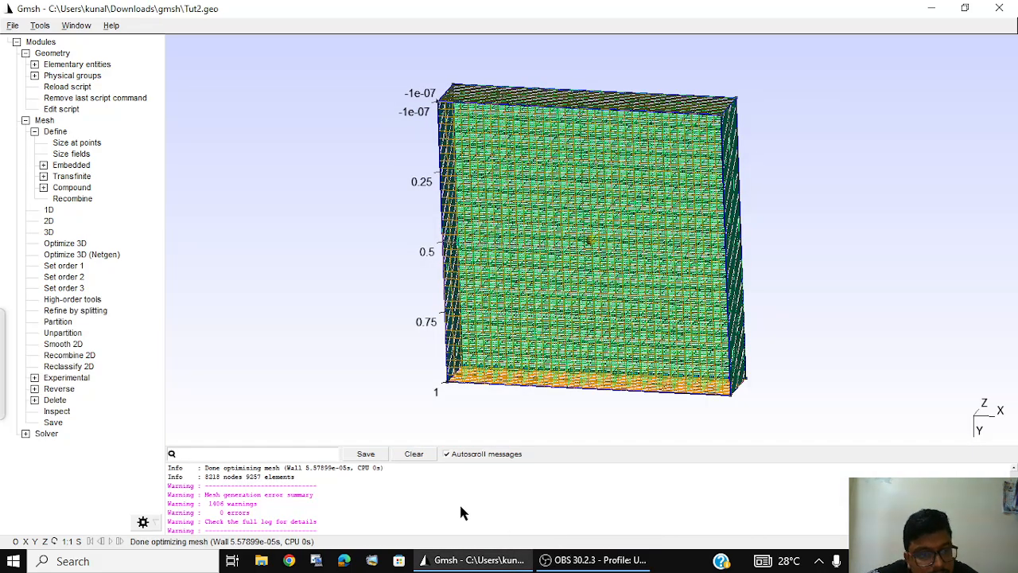
pyautogui.scroll(4, 460, 506)
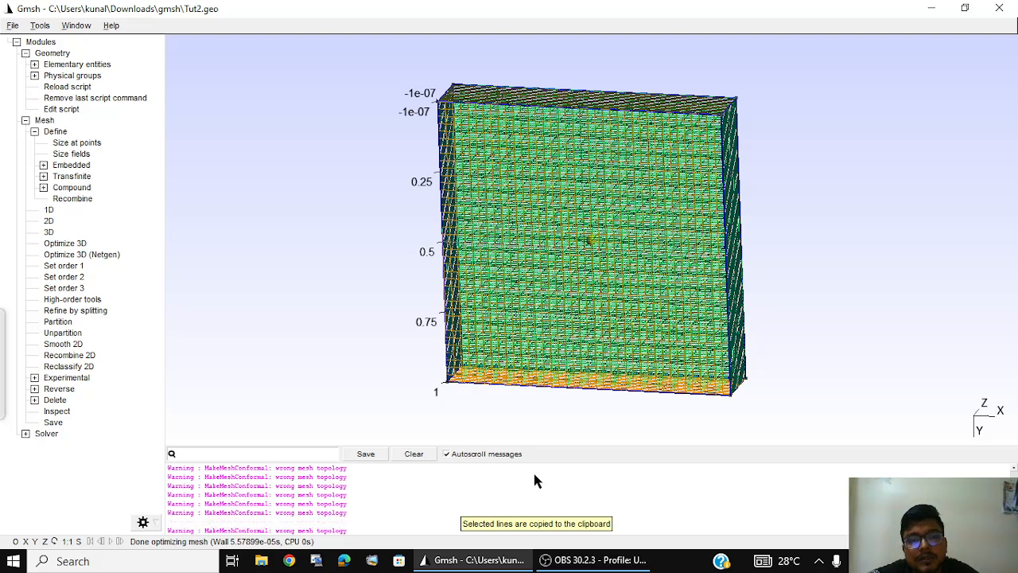
pyautogui.click(413, 453)
# Step: Check the meshed box from the opposite side, close Gmsh, and switch to OBS
pyautogui.scroll(6, 444, 516)
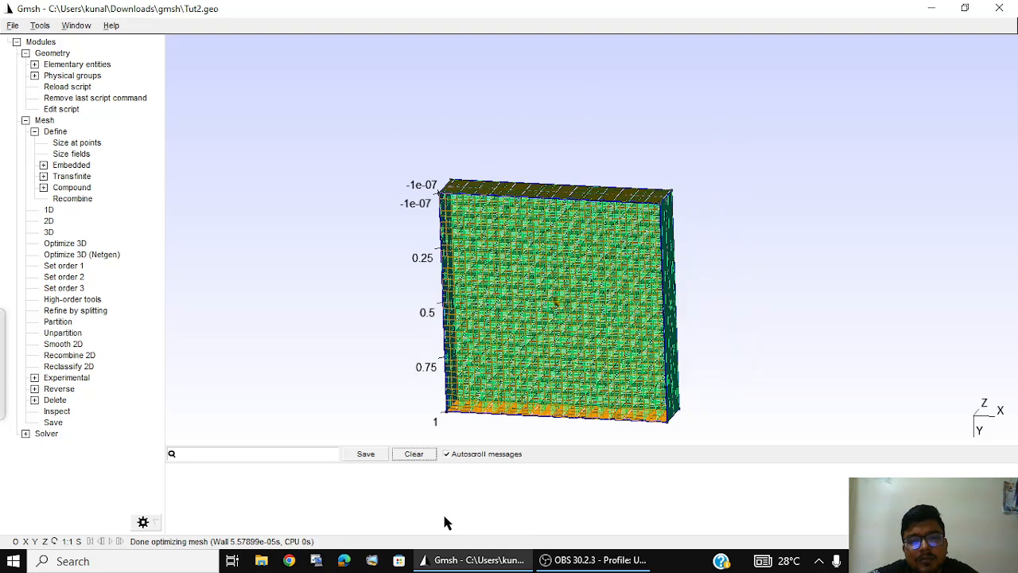
pyautogui.moveTo(742, 239); pyautogui.dragTo(832, 102)
pyautogui.moveTo(764, 224); pyautogui.dragTo(804, 80)
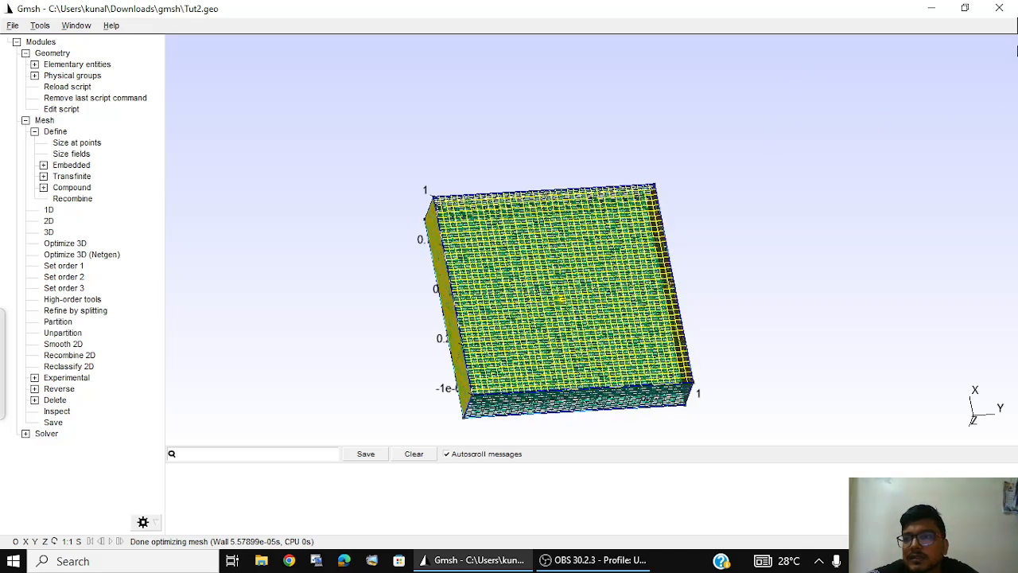
pyautogui.click(1000, 8)
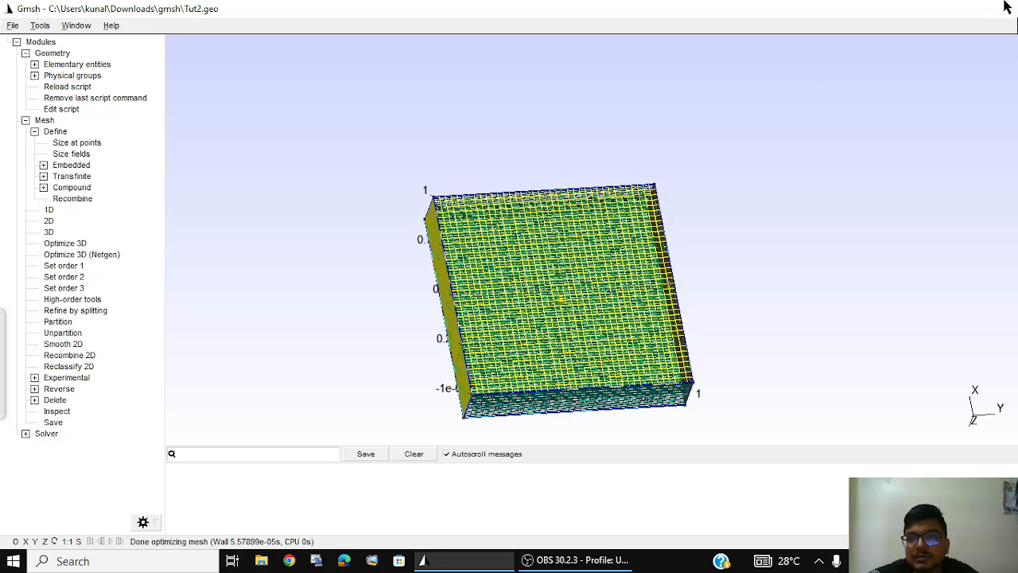
pyautogui.click(509, 561)
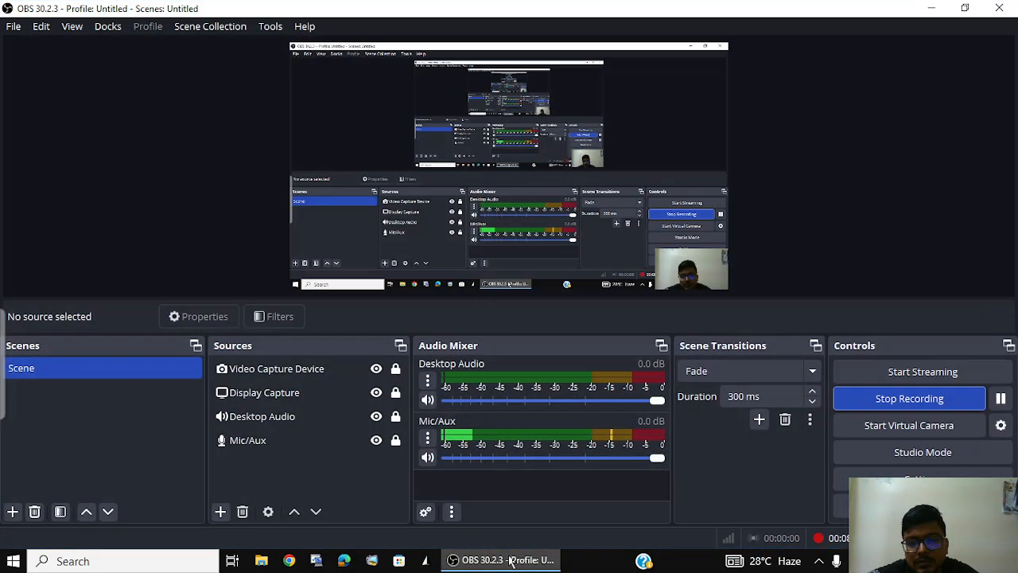